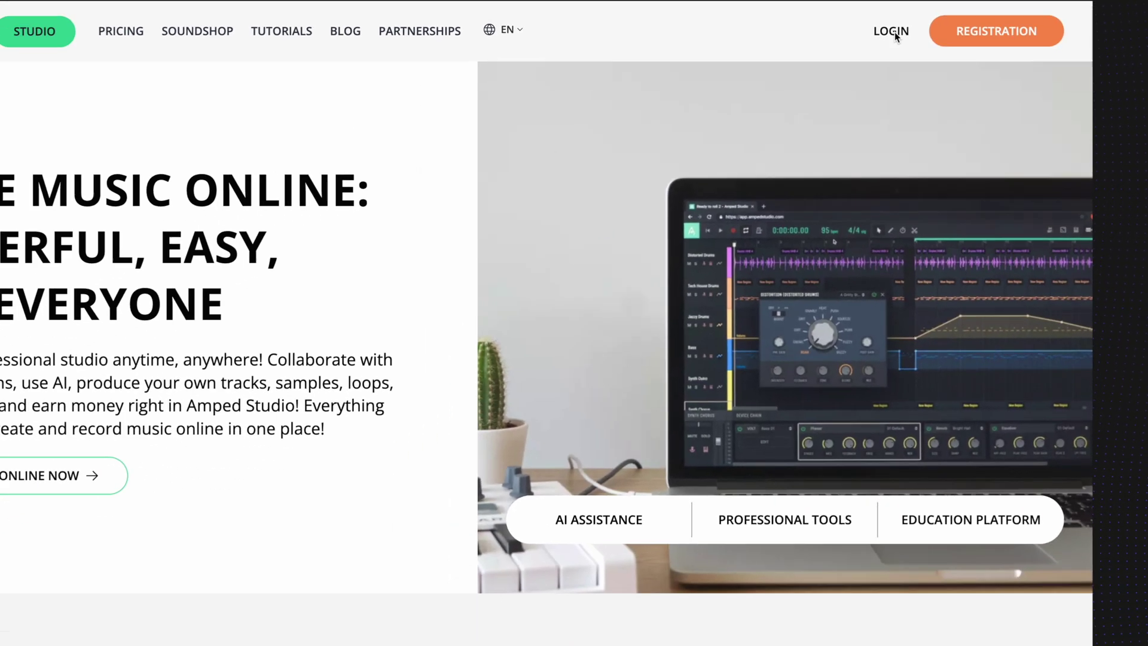
Log in to Amped Studio and open the online studio with a new project.
left_click(842, 39)
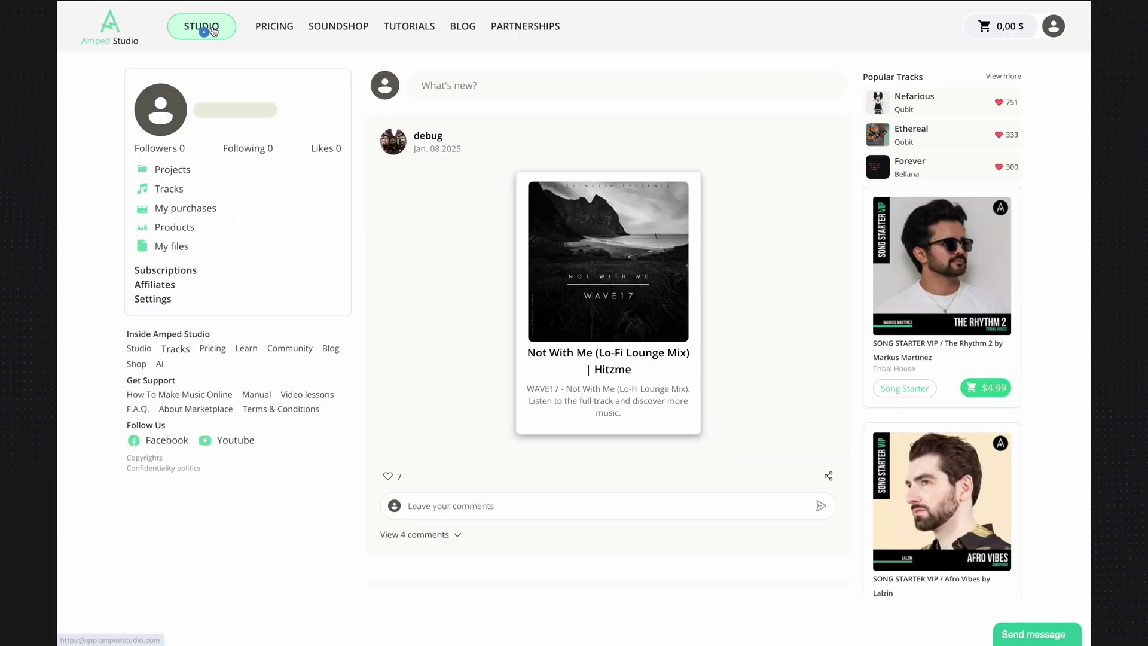
left_click(206, 30)
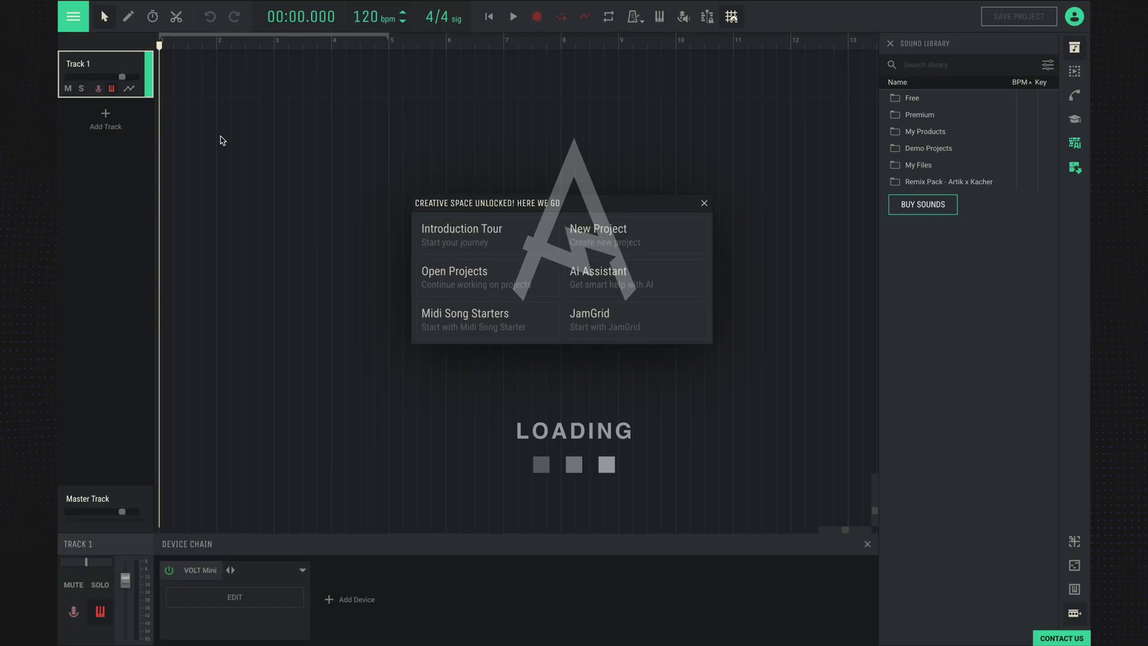
left_click(610, 237)
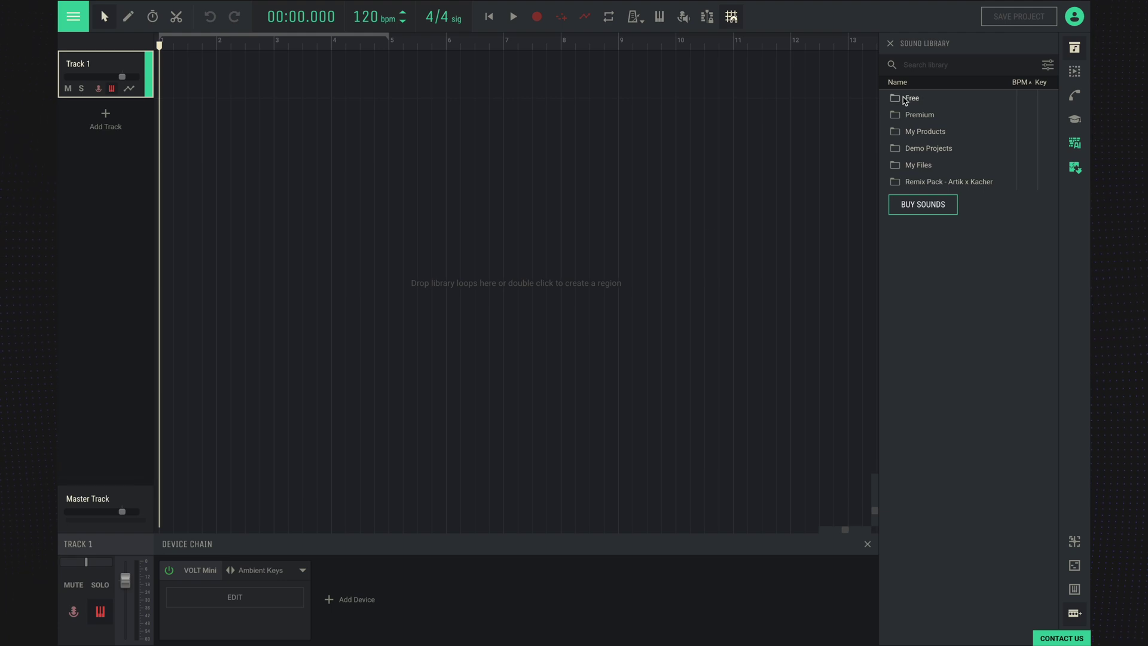
Place the free drum loop Drums HHB 2 from the sound library at the start of Track 1.
left_click(908, 98)
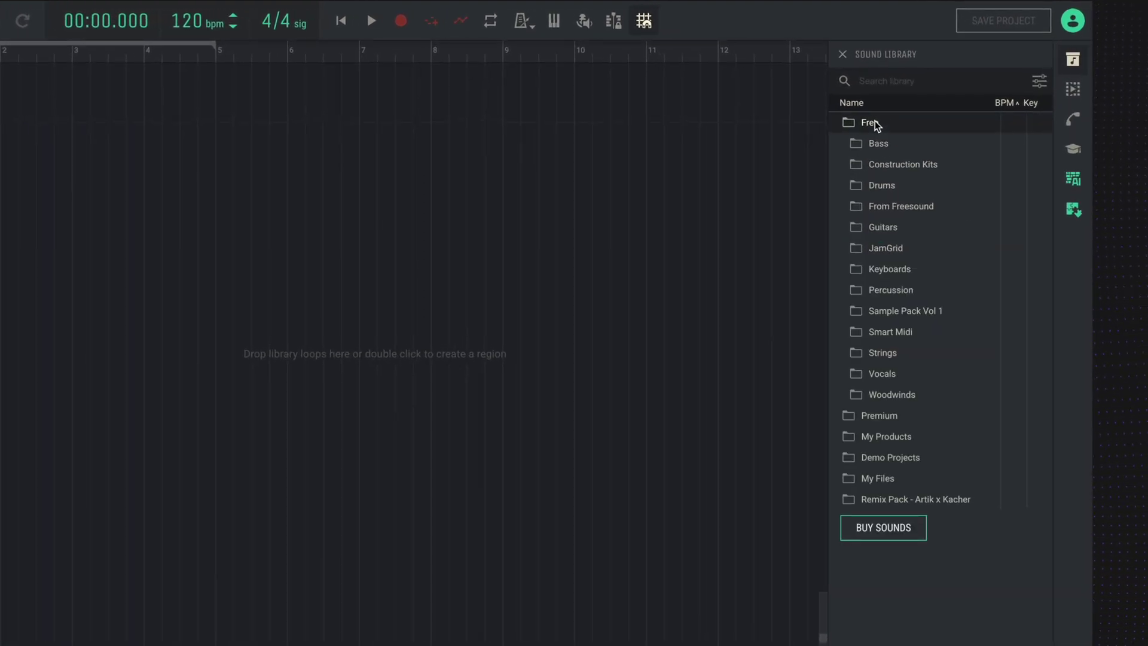
left_click(870, 187)
left_click_drag(886, 251, 13, 113)
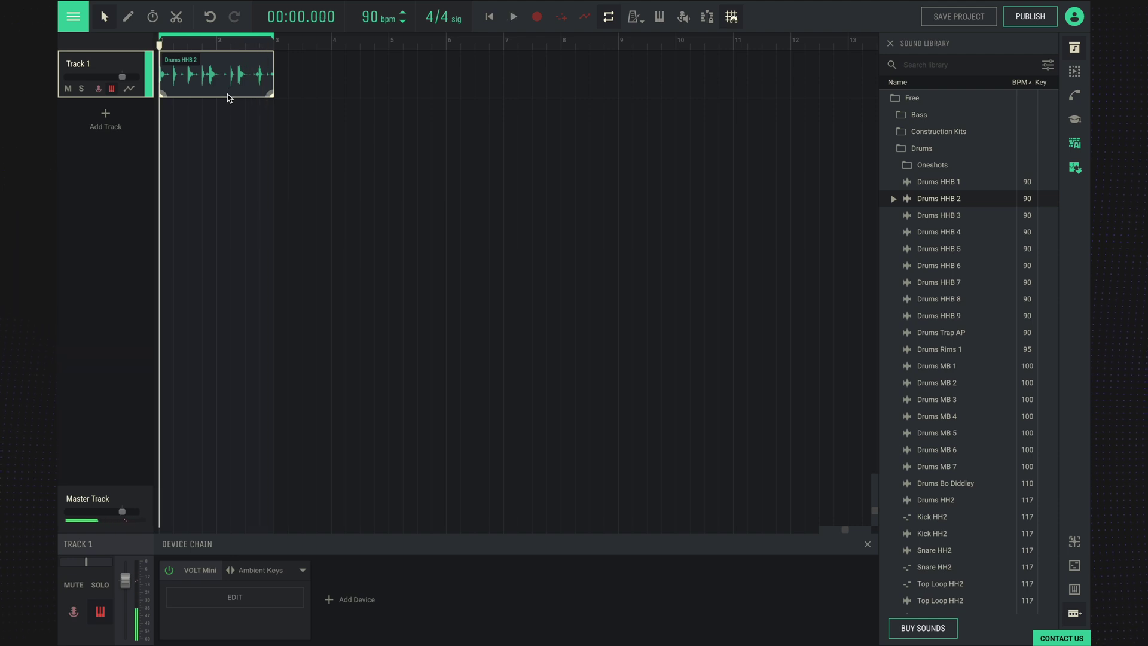
Add a second track armed for audio recording and use Universal Audio Thunderbolt (PCI) as the recording input.
left_click(109, 119)
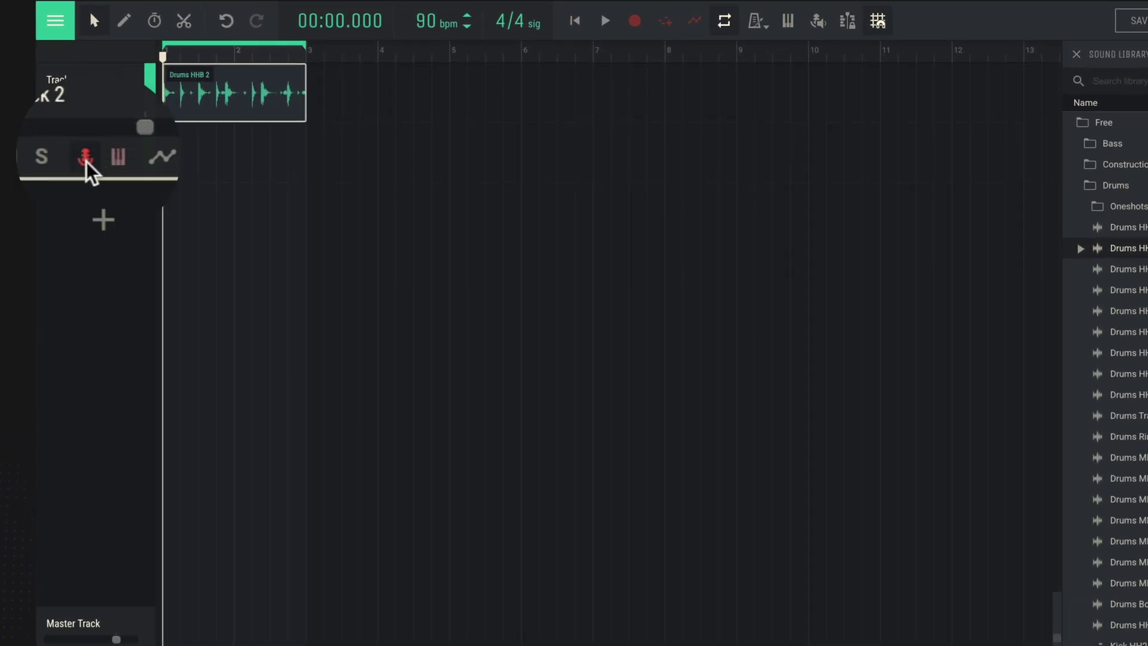
left_click(87, 171)
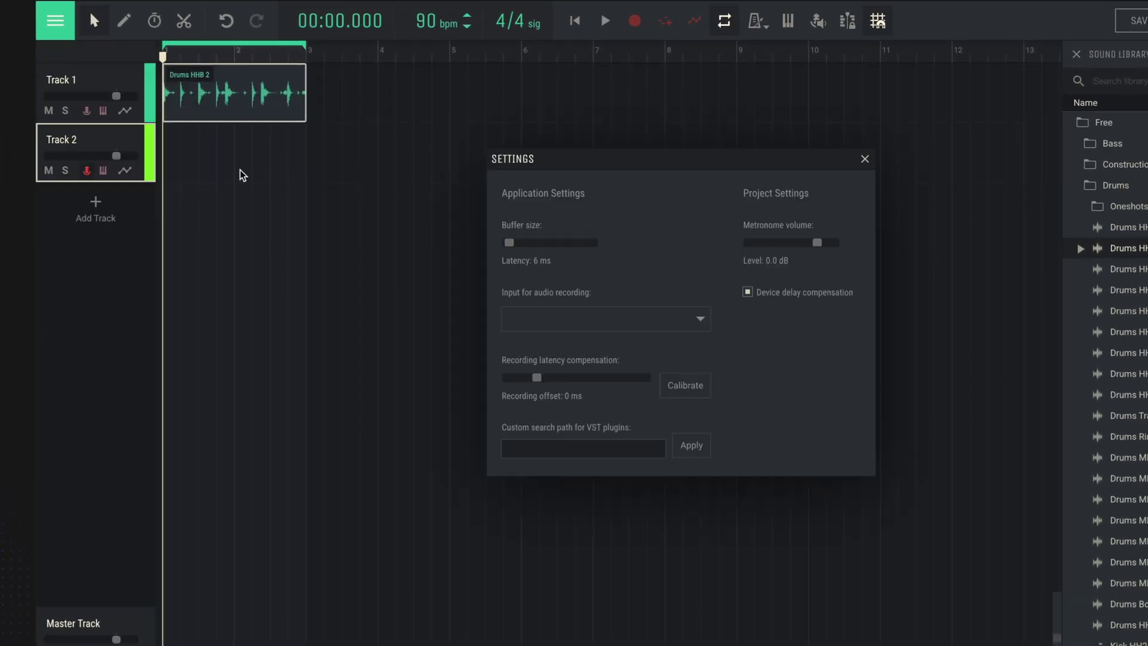
left_click(569, 318)
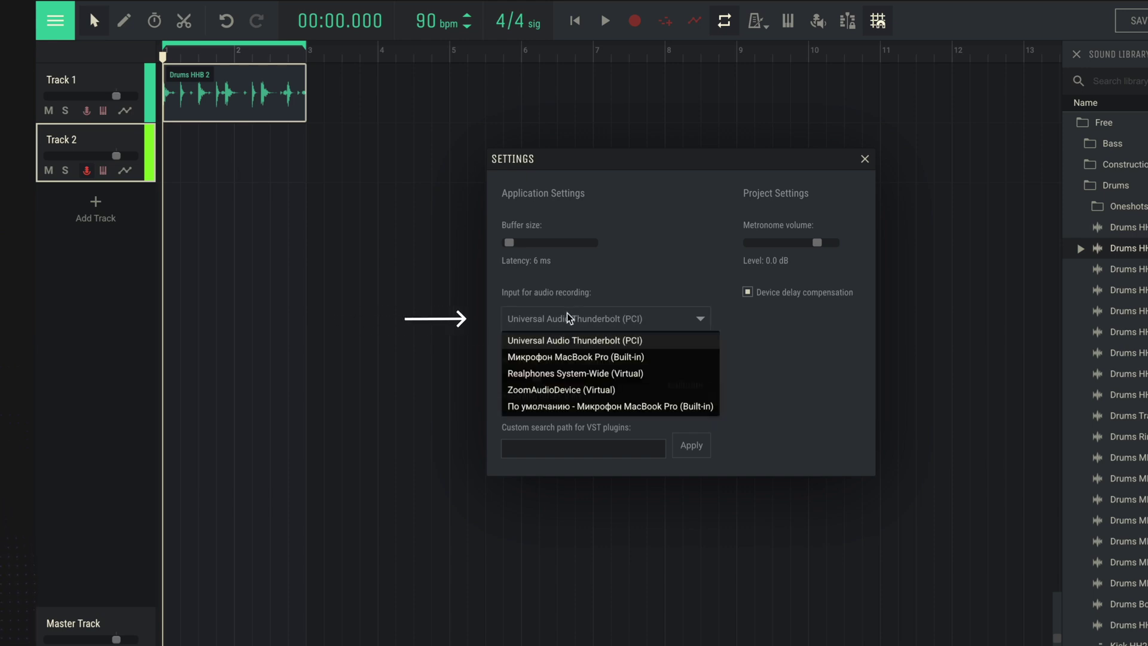
left_click(568, 318)
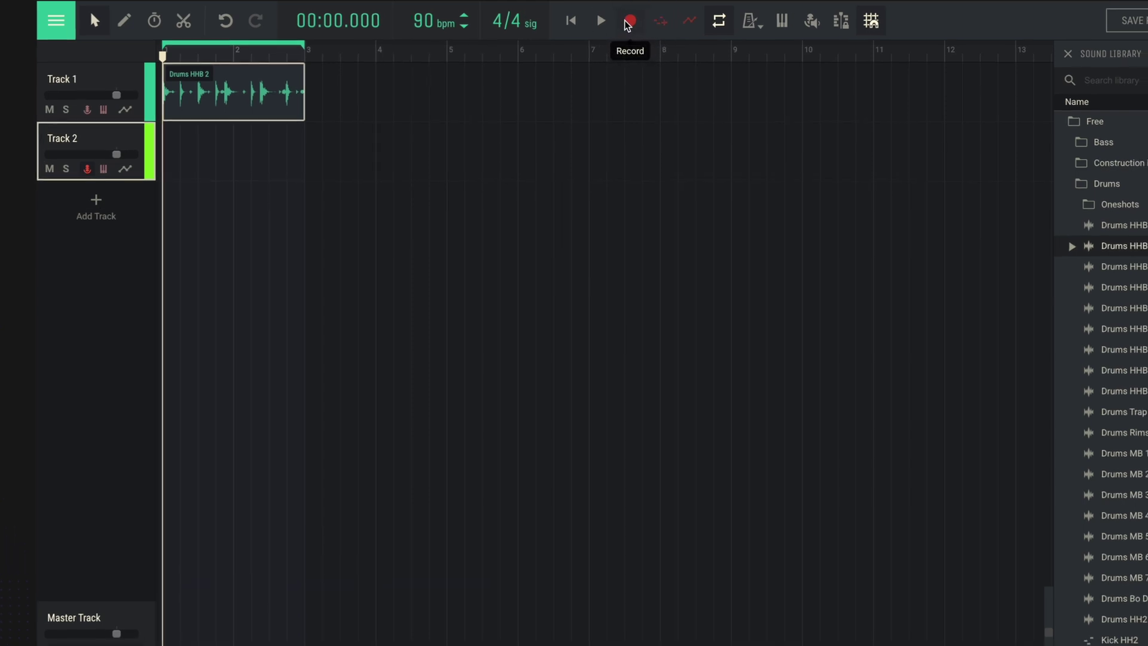
Record an audio take on Track 2 over the two-bar drum loop and stop the recording.
left_click(632, 22)
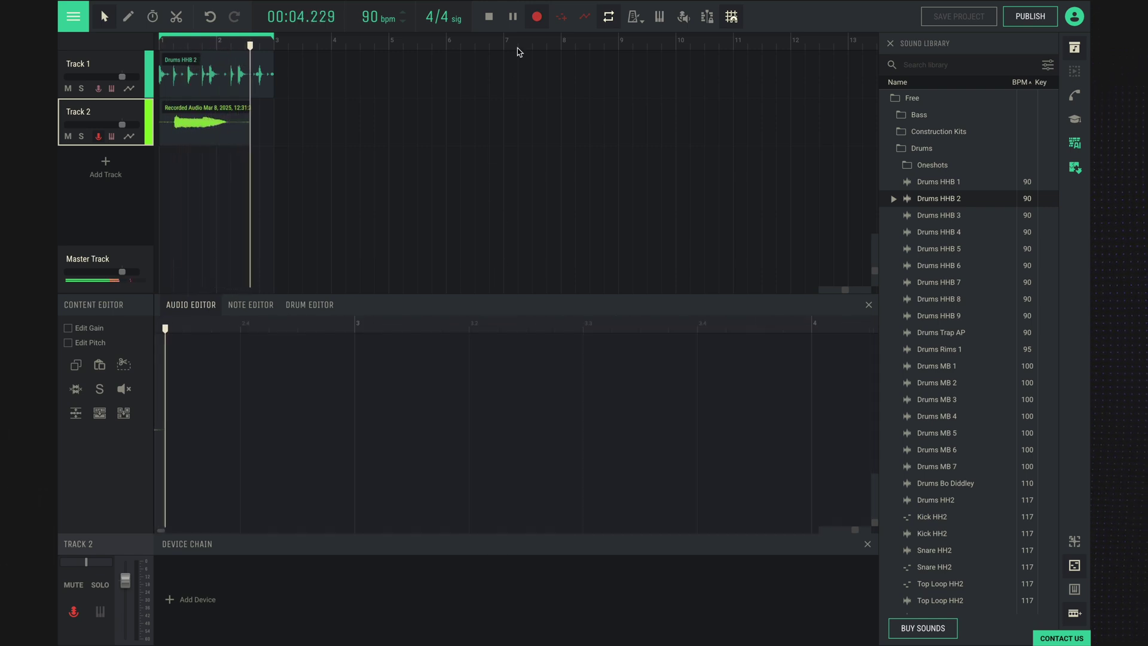
left_click(535, 18)
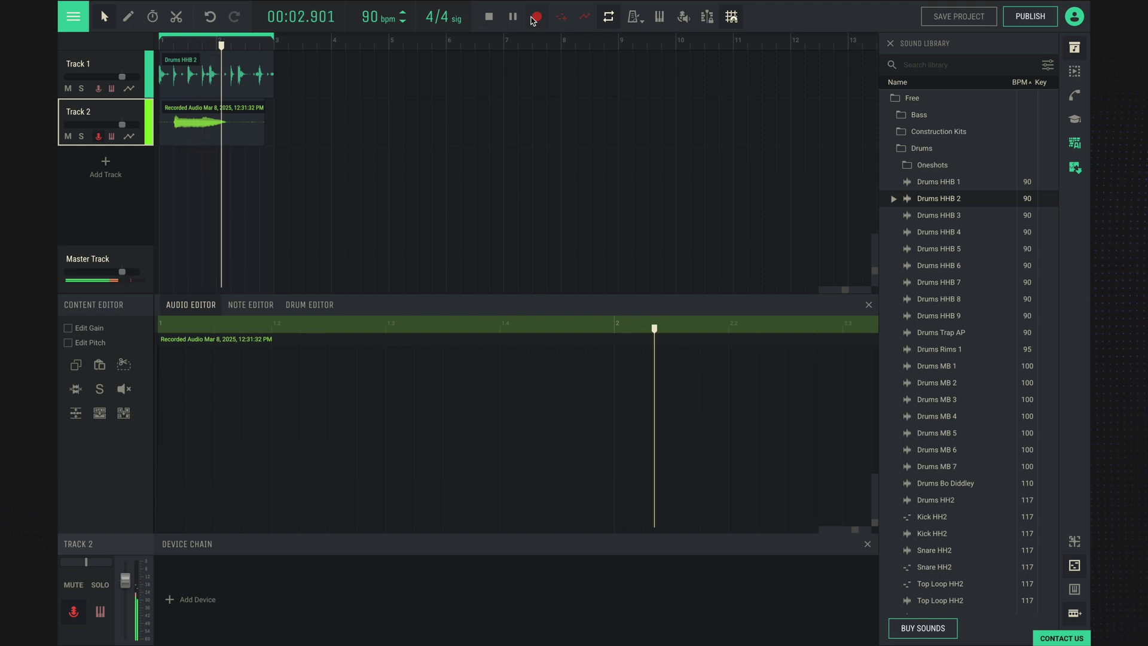
Import 380330__redafs__kids-tambourine.wav onto a new third track at the project start, and mute Track 2 for playback.
left_click_drag(534, 21, 199, 177)
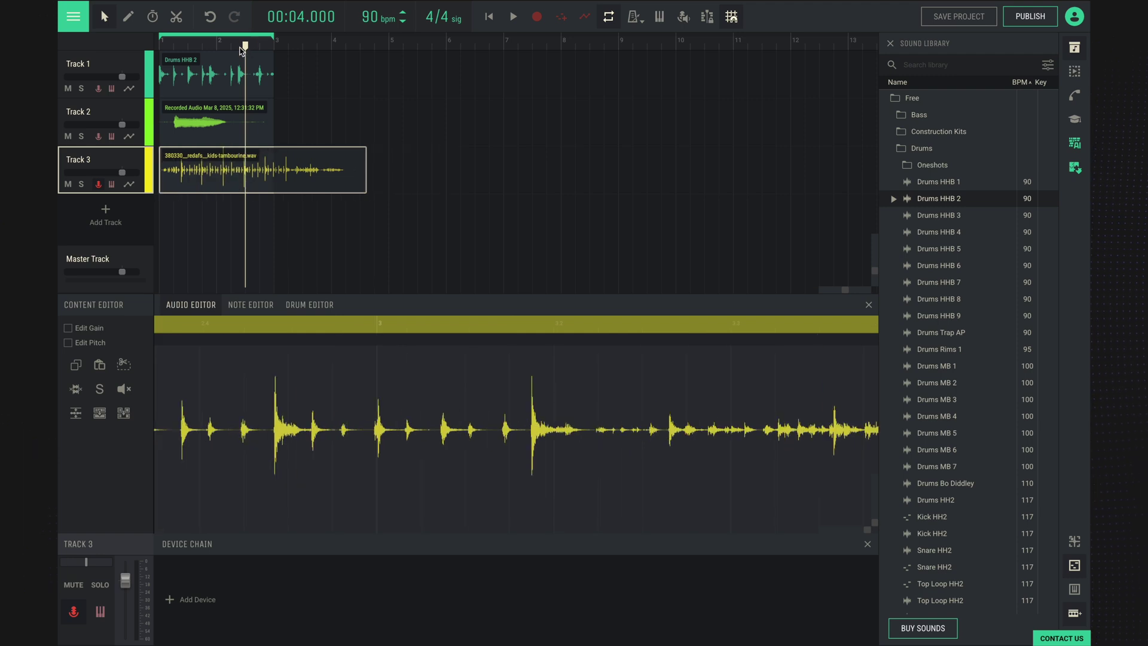
left_click(161, 45)
left_click(178, 112)
key("m")
key("space")
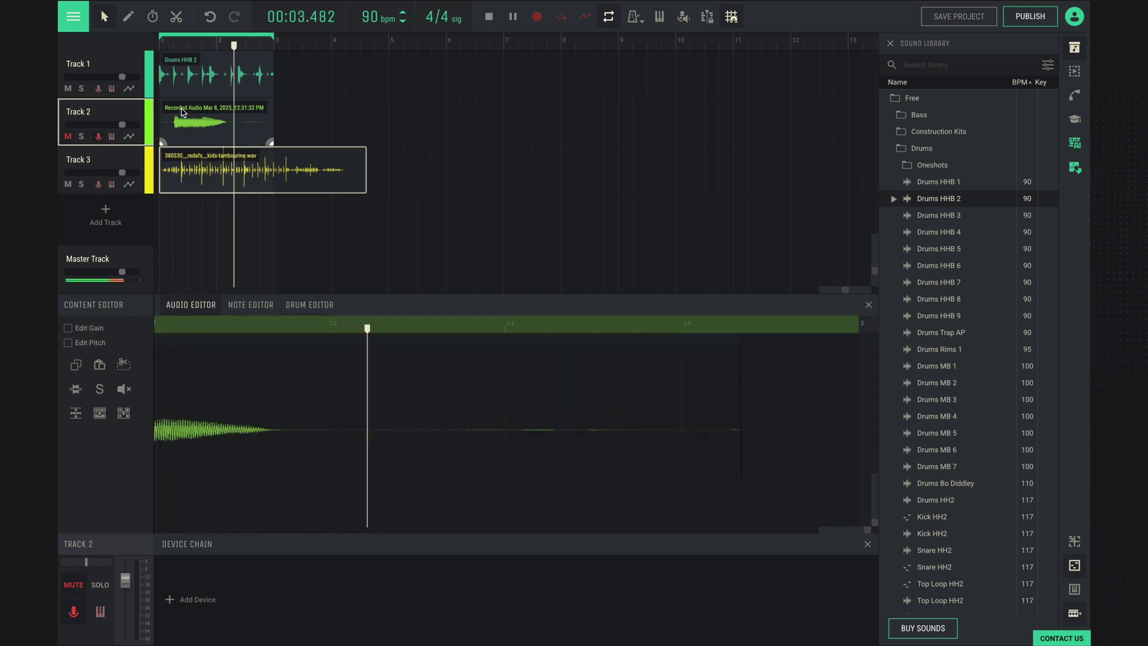
key("space")
Time-stretch the tambourine clip on Track 3 to a shorter length so it matches the drum loop's tempo.
scroll(205, 157, "up", 5)
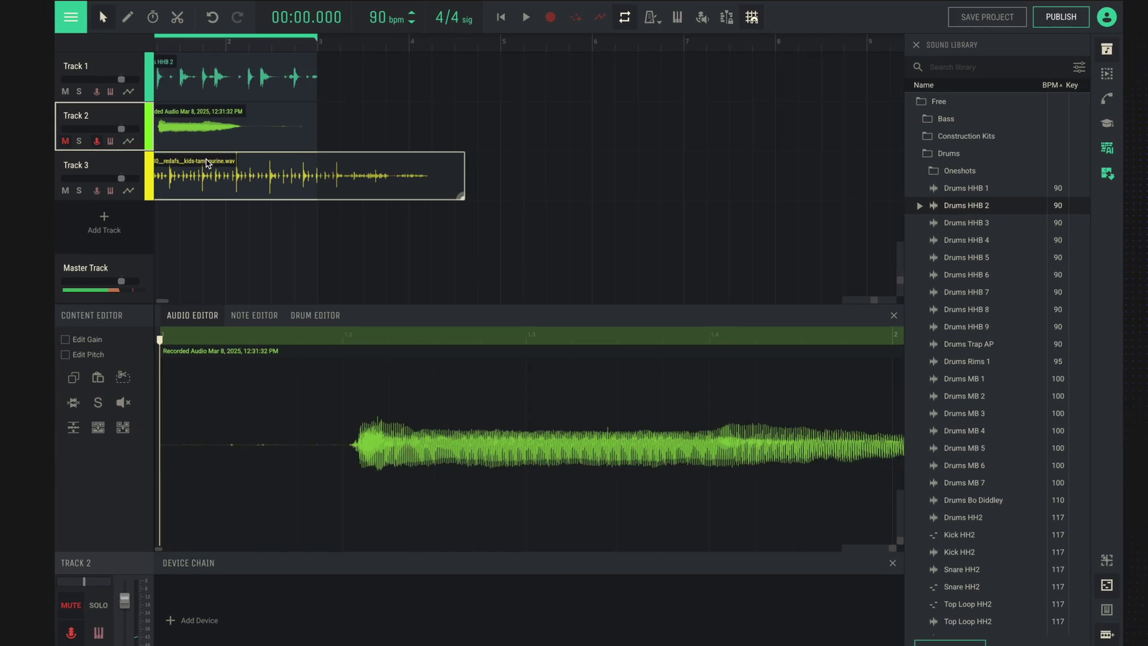
left_click(153, 16)
left_click(155, 22)
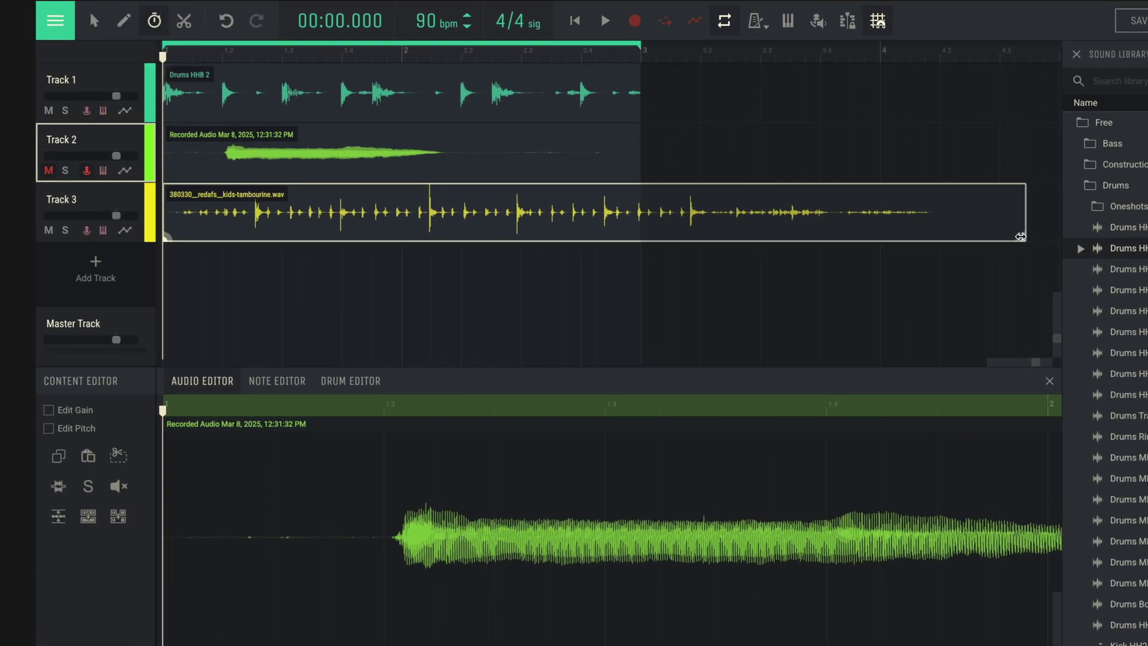
left_click_drag(1020, 237, 771, 245)
key("space")
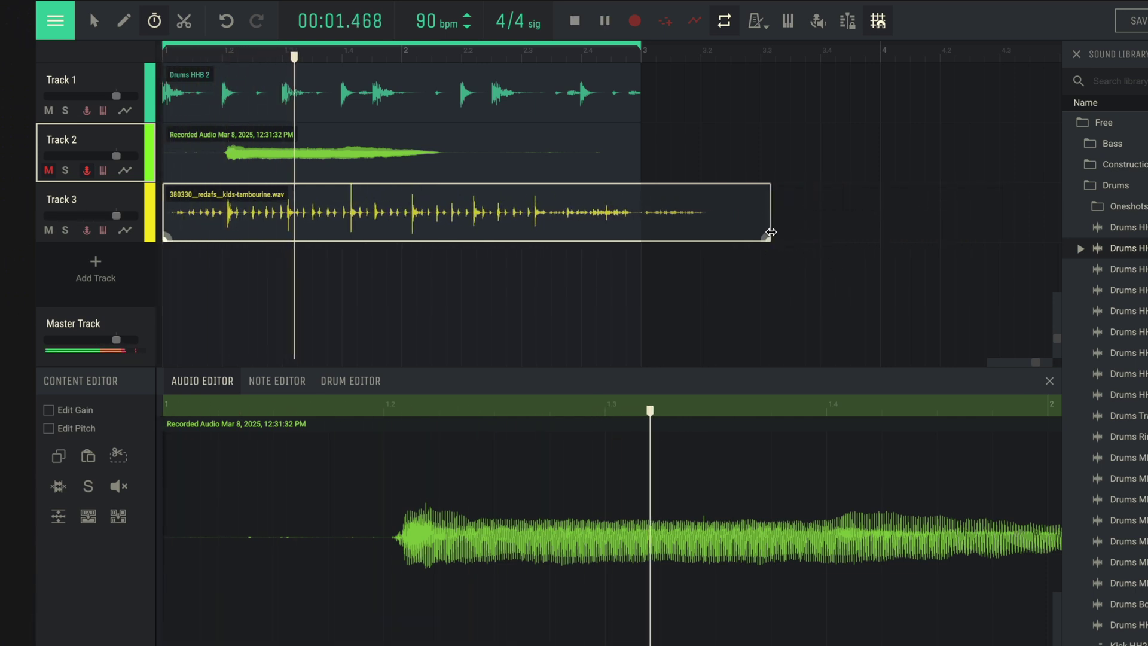
key("space")
left_click_drag(770, 234, 745, 229)
Trim both ends of the tambourine clip so that it fills one bar from the project start.
key("1")
left_click_drag(166, 234, 225, 233)
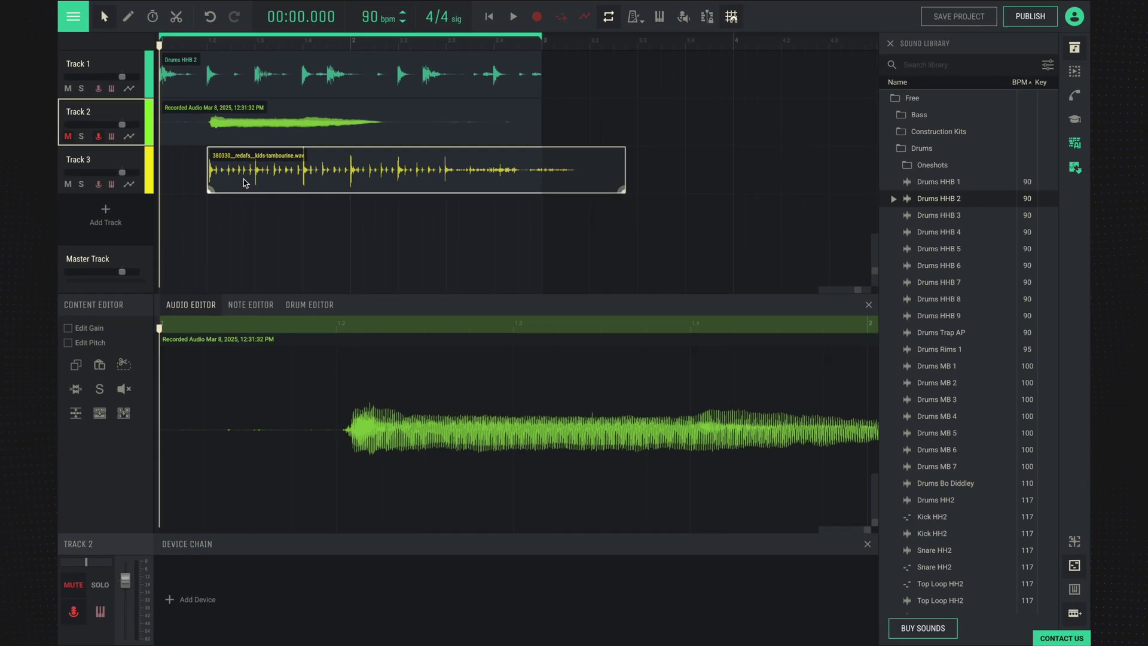
left_click_drag(244, 182, 177, 180)
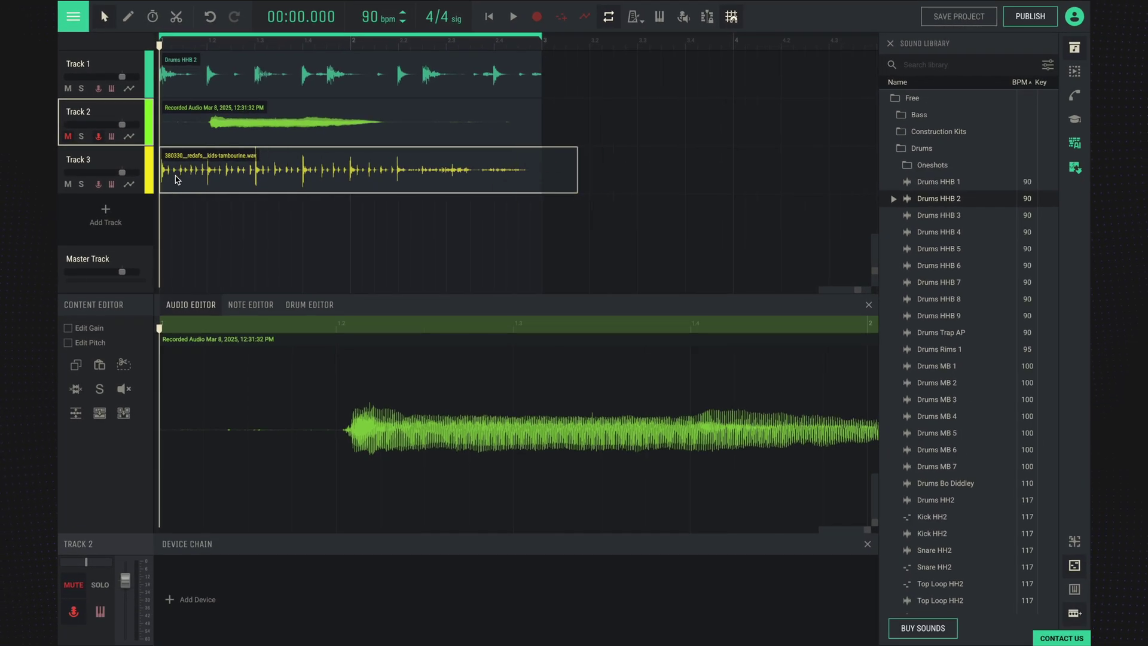
left_click_drag(535, 187, 356, 198)
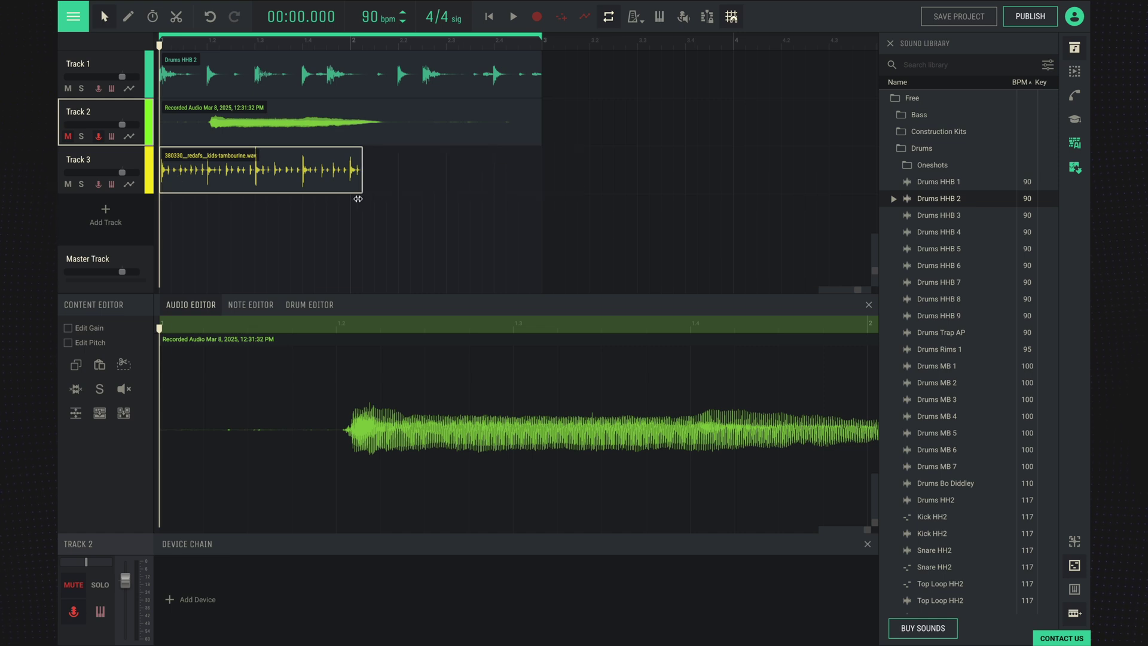
Duplicate the one-bar tambourine clip into bar 2 and play the loop to check it.
left_click(228, 174)
key("ctrl+d")
key("space")
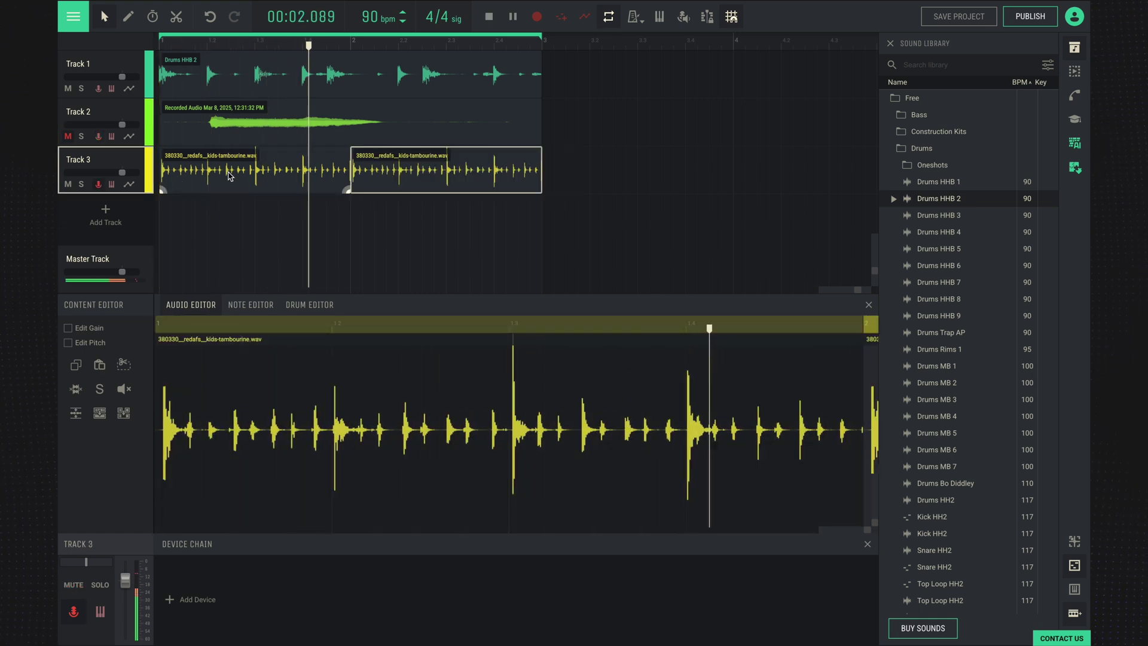
key("space")
Add the Rhodes Groovin audio loop from the free Keyboards sounds on a new fourth track, and lower Track 3's volume.
left_click(921, 148)
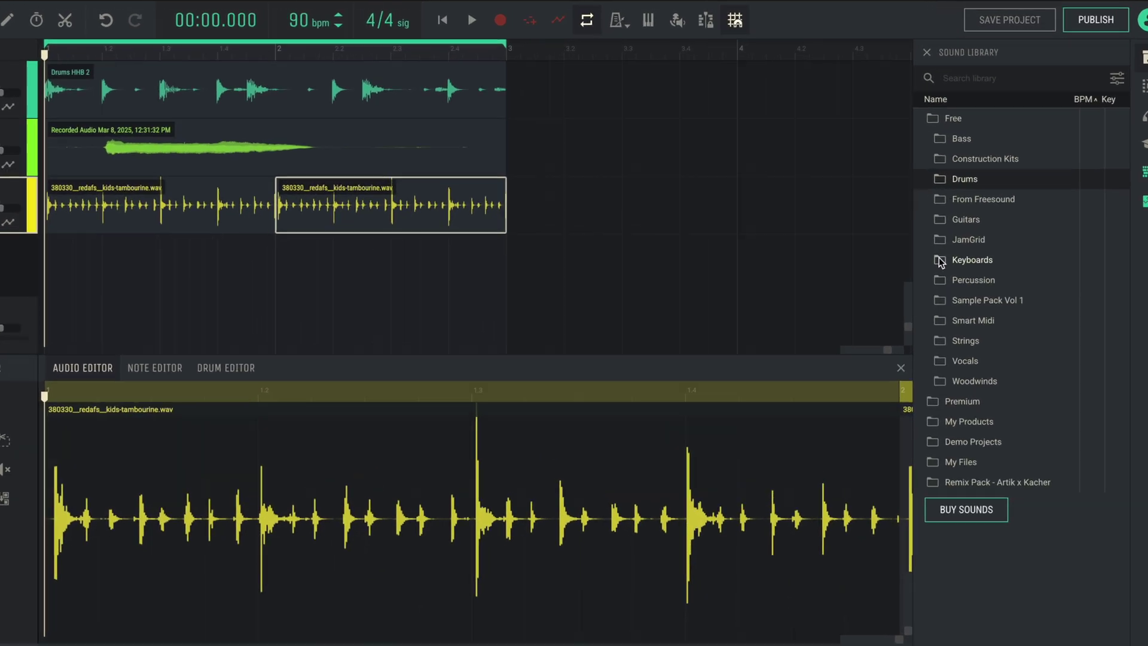
left_click(940, 261)
left_click(976, 315)
left_click_drag(980, 312, 78, 276)
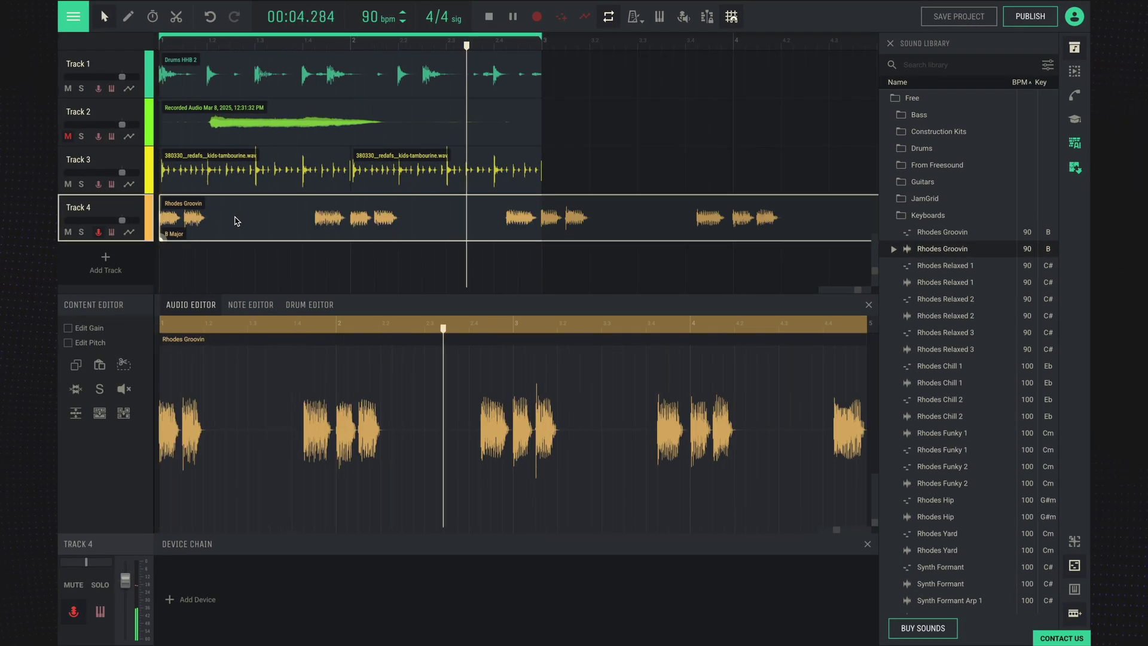
left_click(120, 174)
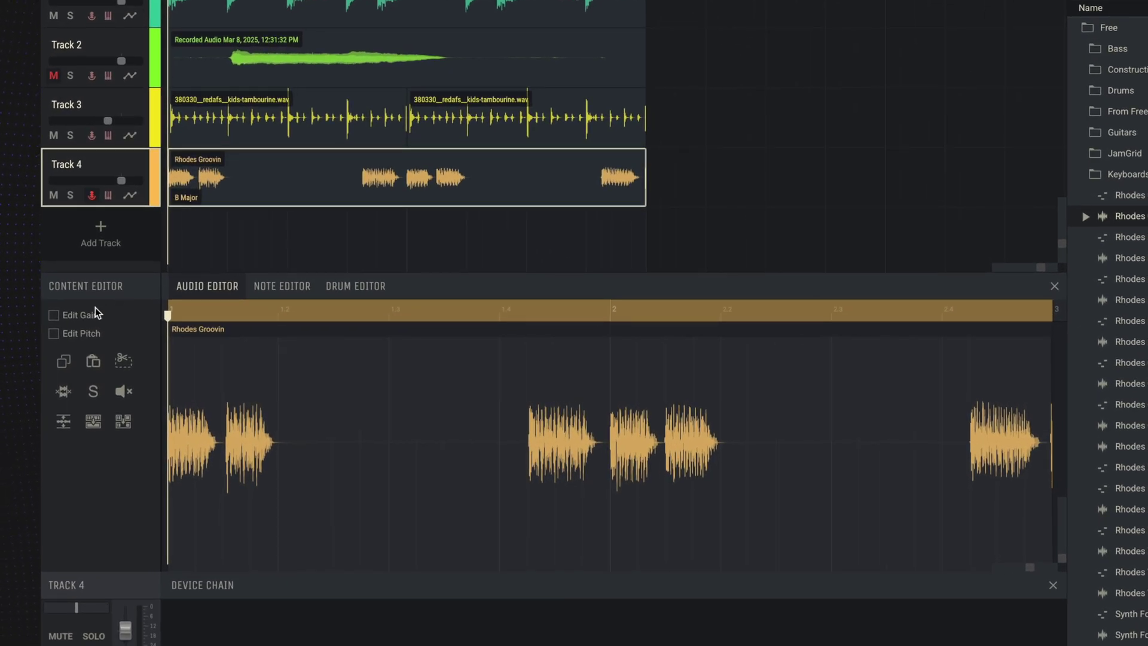
Try raising the Rhodes Groovin clip's pitch by 5 semitones during playback, and restore its original pitch.
left_click(67, 336)
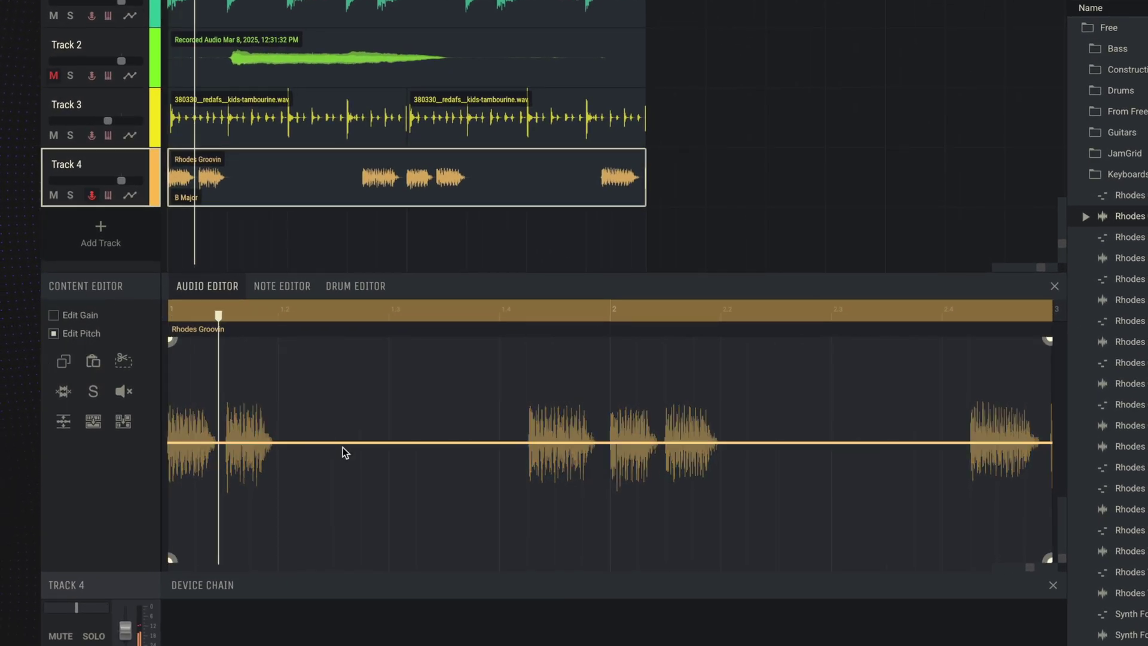
left_click_drag(356, 442, 416, 403)
key("space")
key("space")
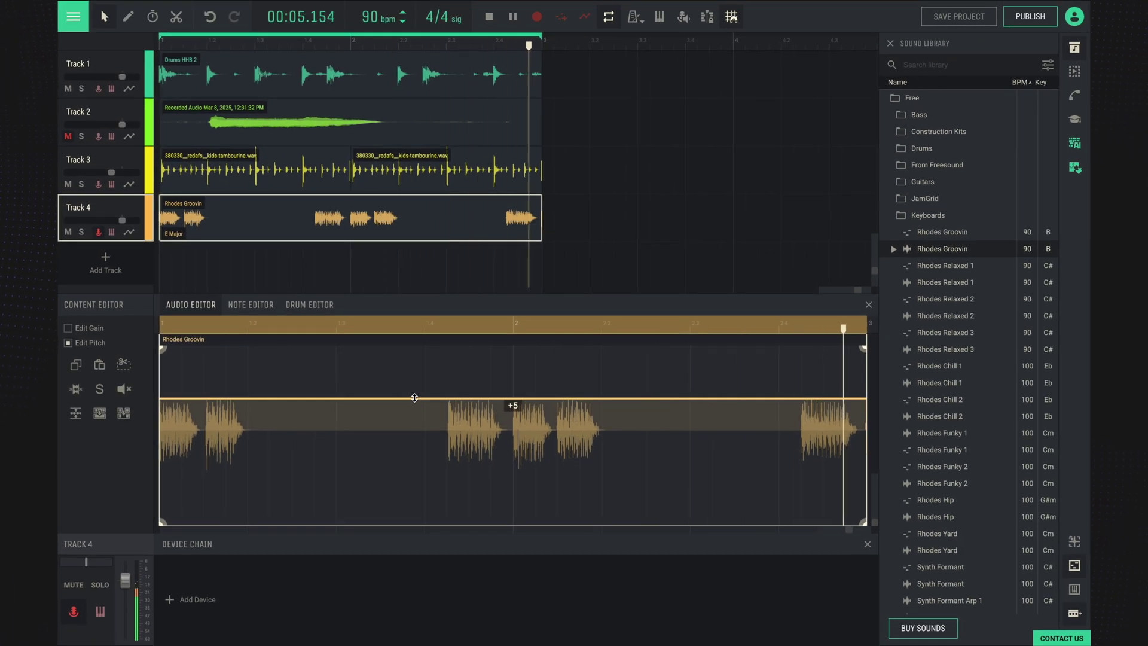
left_click_drag(414, 398, 415, 428)
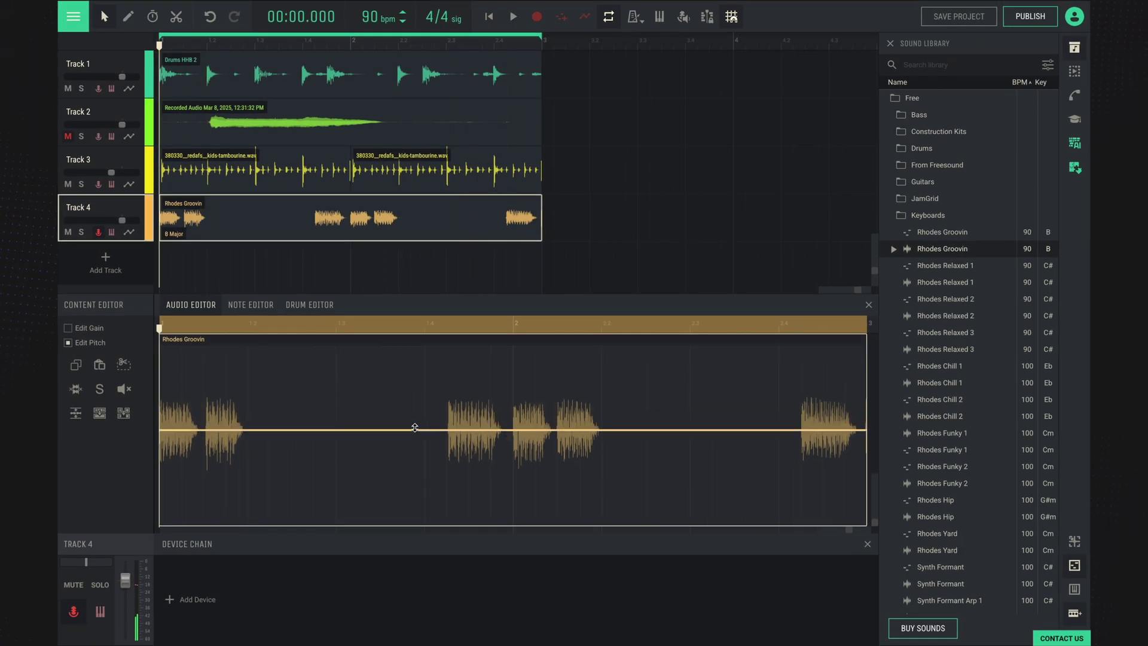
Lower Track 2's volume slightly while the loop plays.
left_click(116, 125)
key("space")
left_click_drag(116, 125, 115, 124)
Shift the pitch of the recorded audio clip on Track 2 downward in the audio editor and listen to it.
left_click(277, 120)
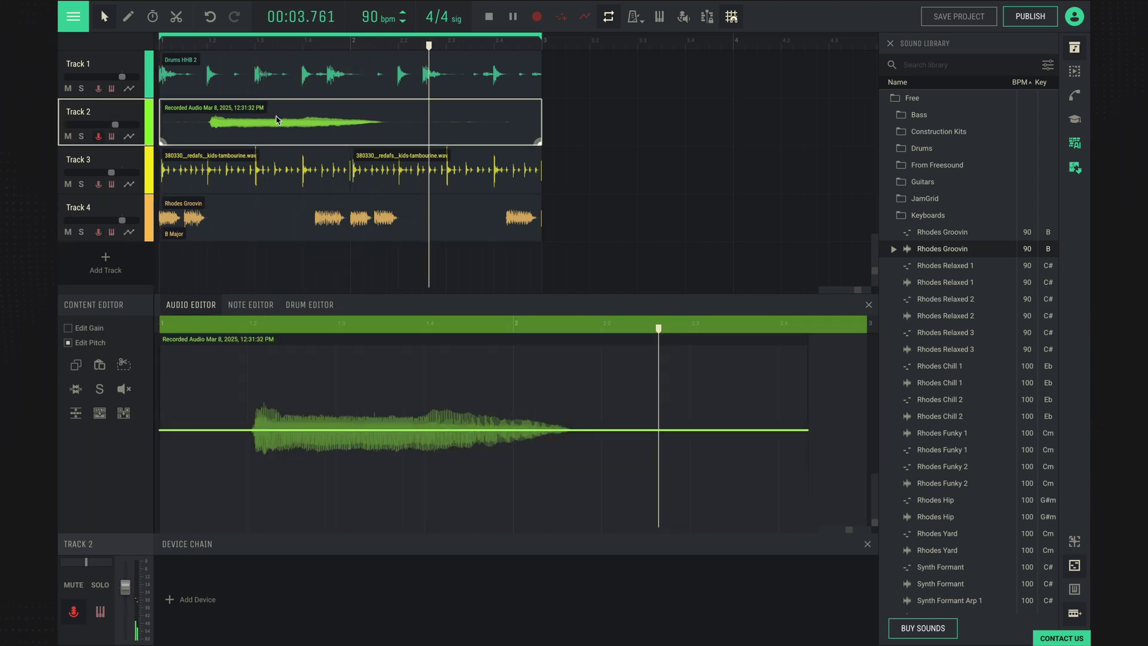
left_click_drag(303, 429, 314, 464)
key("space")
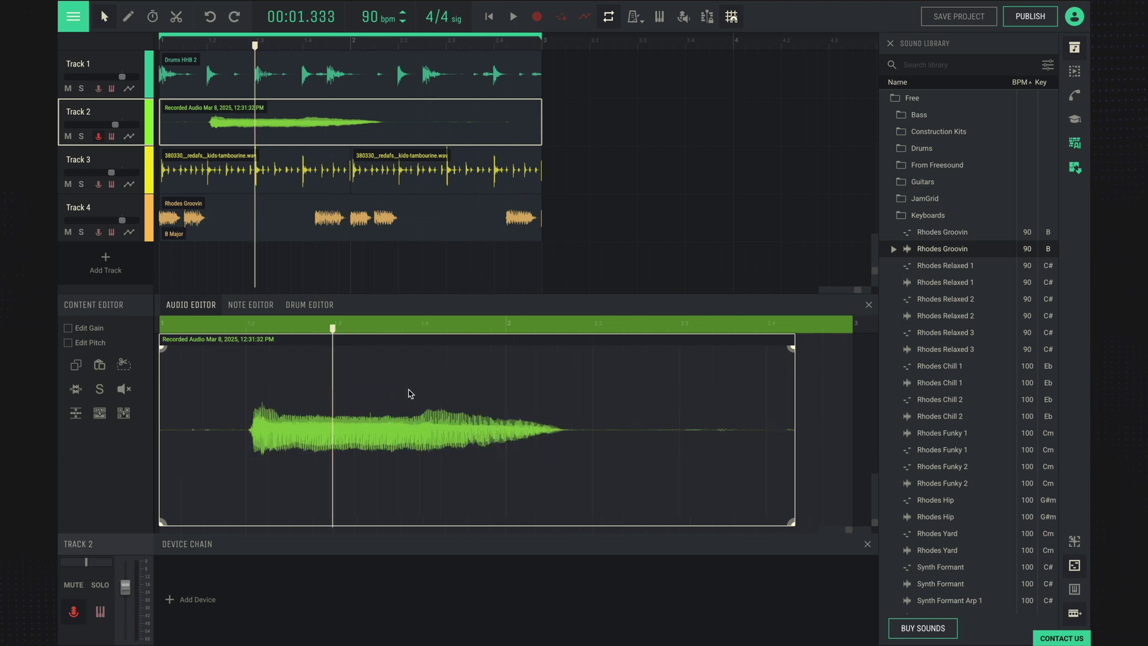
Delete the silence after the recorded sound on Track 2 and the first second of silence before it.
left_click_drag(580, 396, 793, 398)
key("Delete")
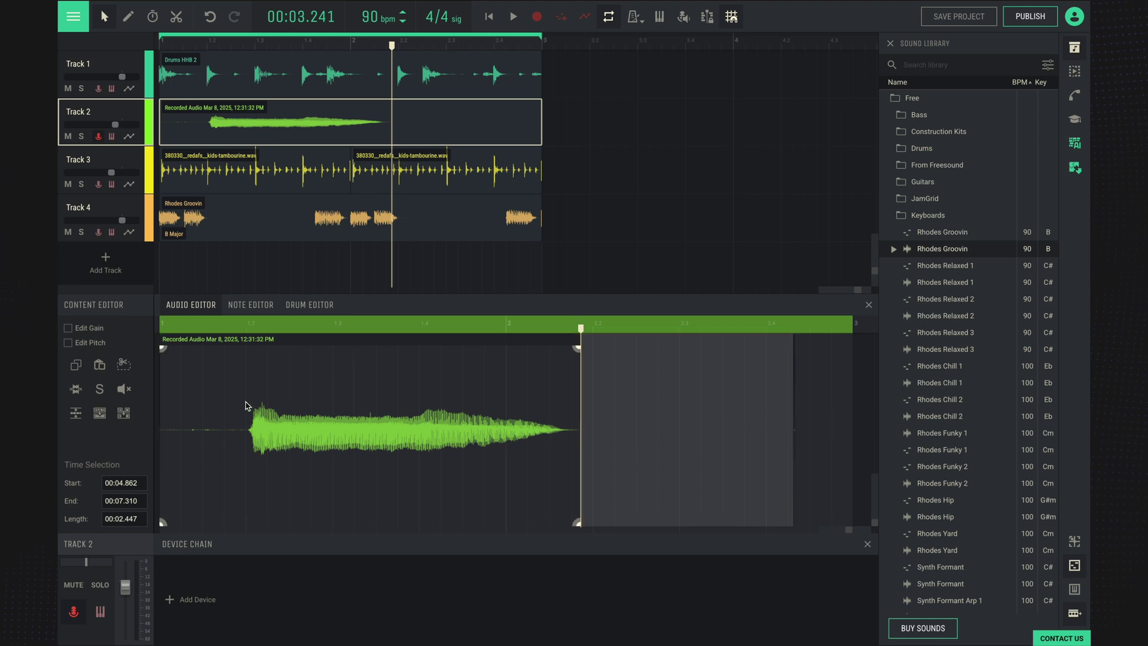
left_click_drag(246, 401, 155, 426)
key("Delete")
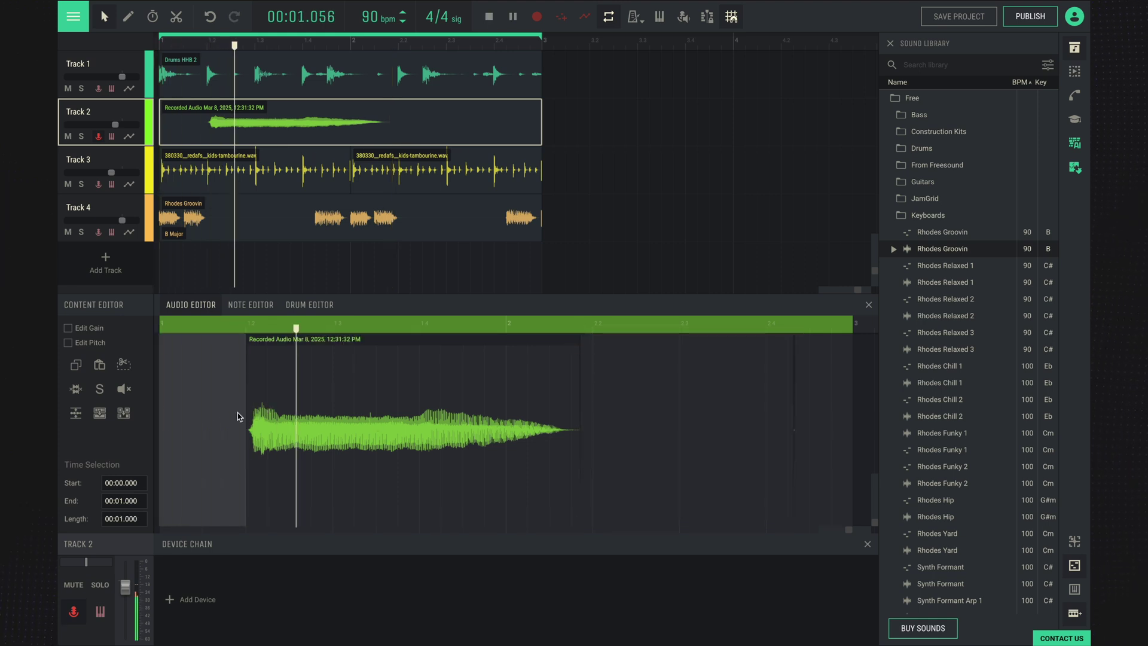
Move the trimmed recording slightly earlier within its Track 2 region.
left_click(336, 340)
key("space")
mouse_move(361, 341)
left_mouse_down()
mouse_move(350, 342)
mouse_move(384, 343)
mouse_move(356, 352)
left_mouse_up()
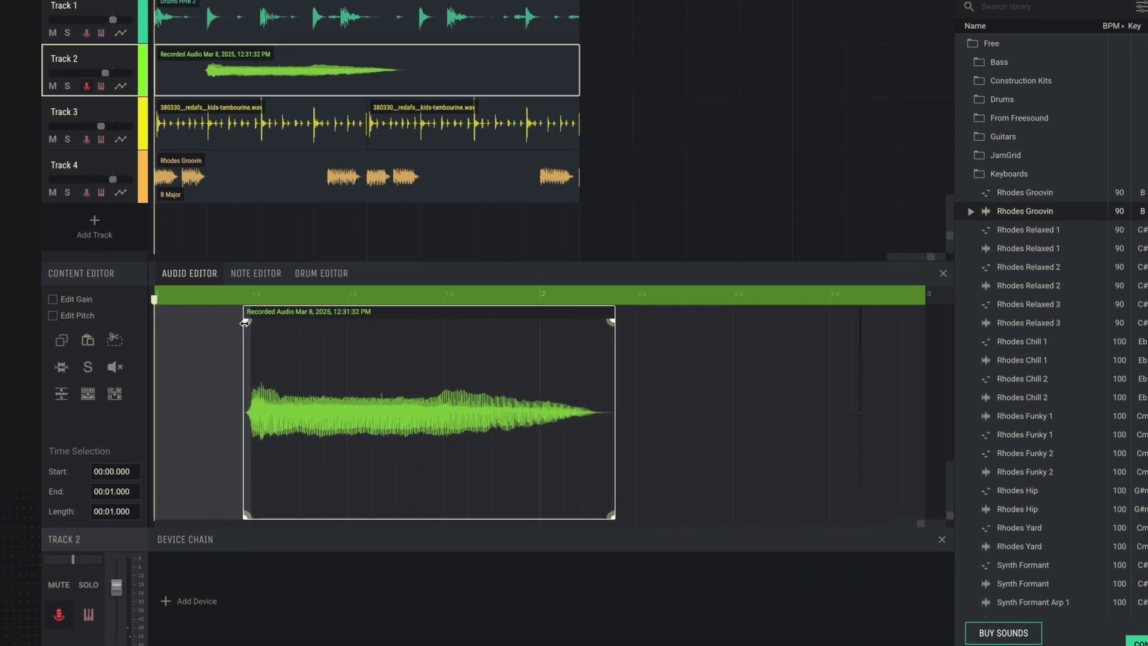
Try a short fade-in and a long fade-out on the recorded clip during playback, and remove the fade-out.
left_click_drag(244, 348, 295, 349)
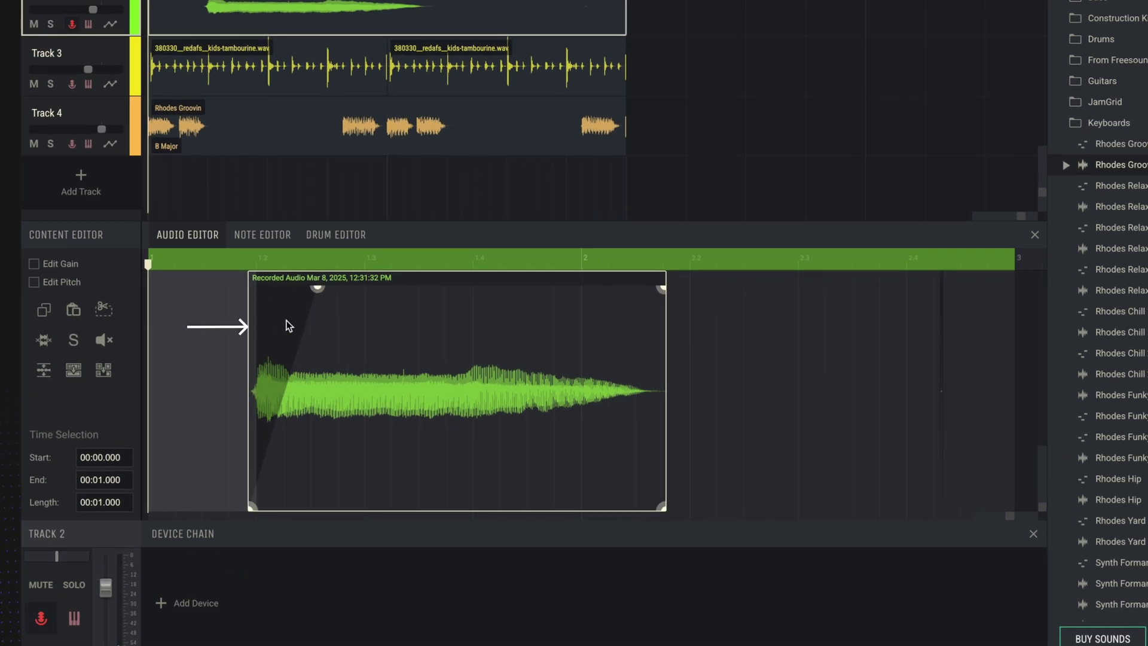
key("space")
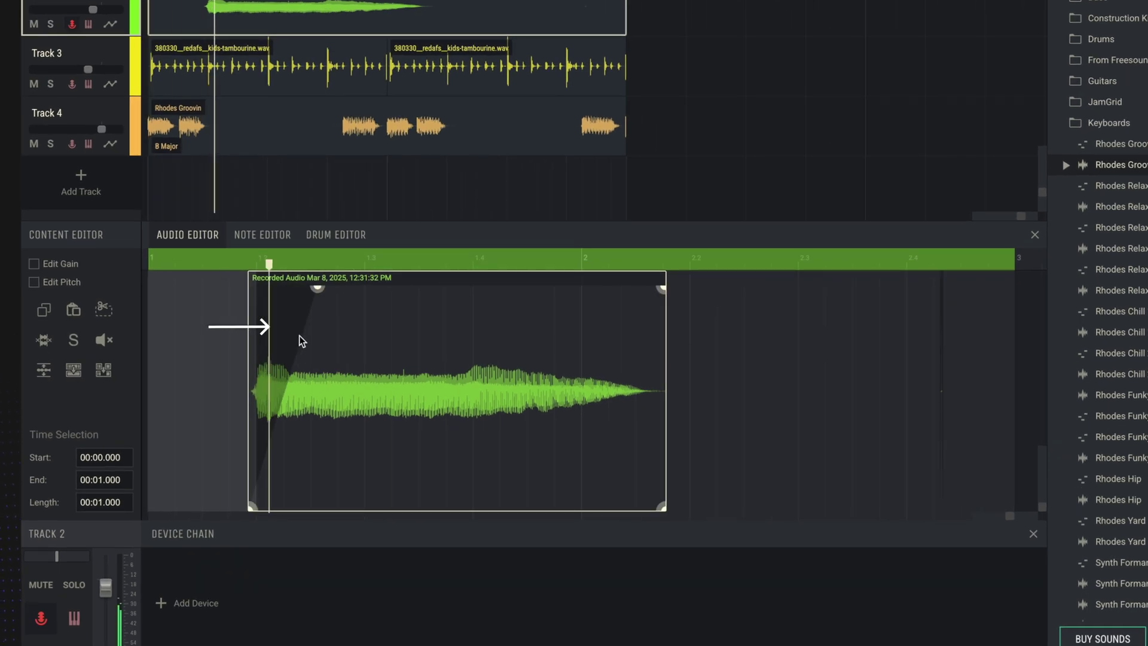
left_click_drag(654, 289, 478, 289)
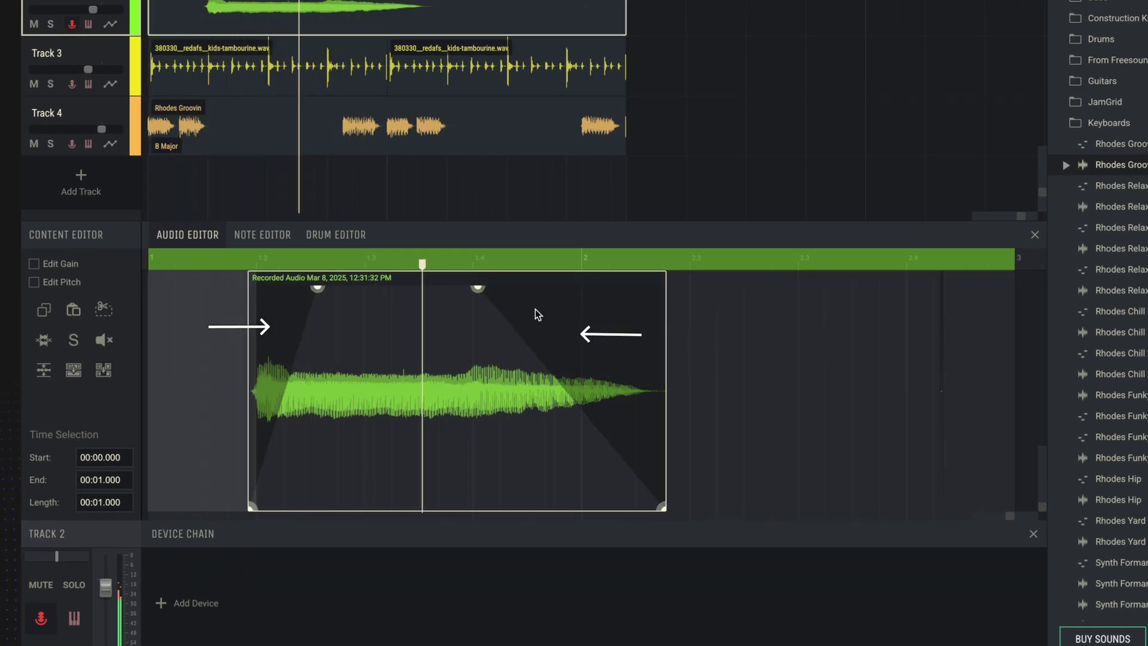
left_click_drag(479, 288, 670, 290)
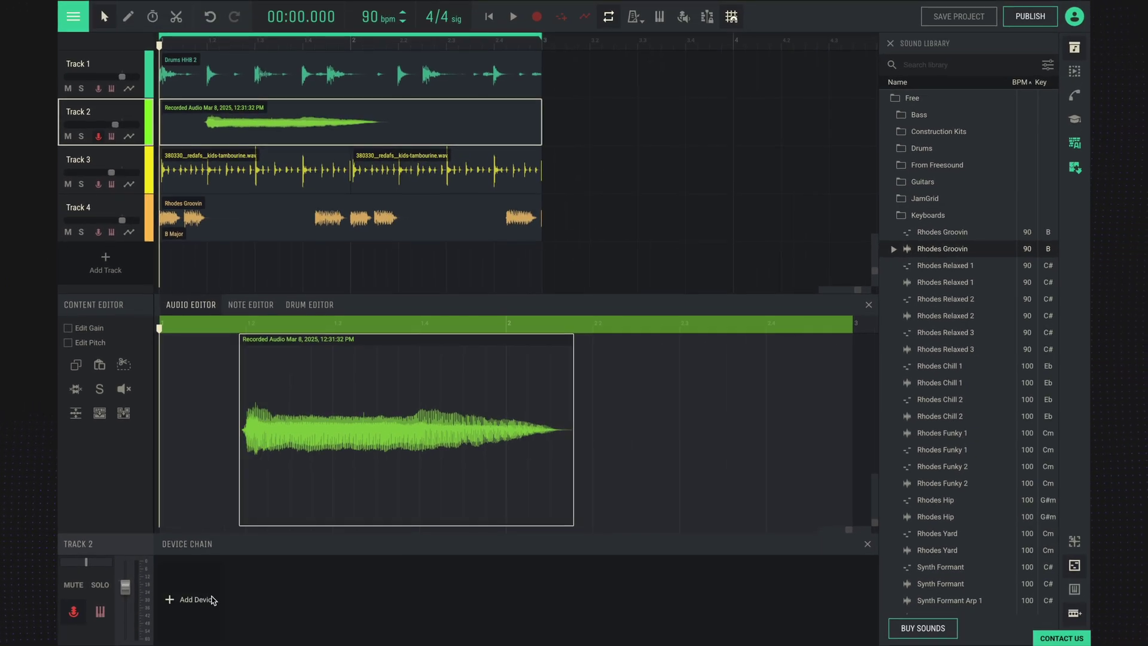
Add a Reverb effect to Track 2's device chain and play the loop to hear it.
left_click(203, 600)
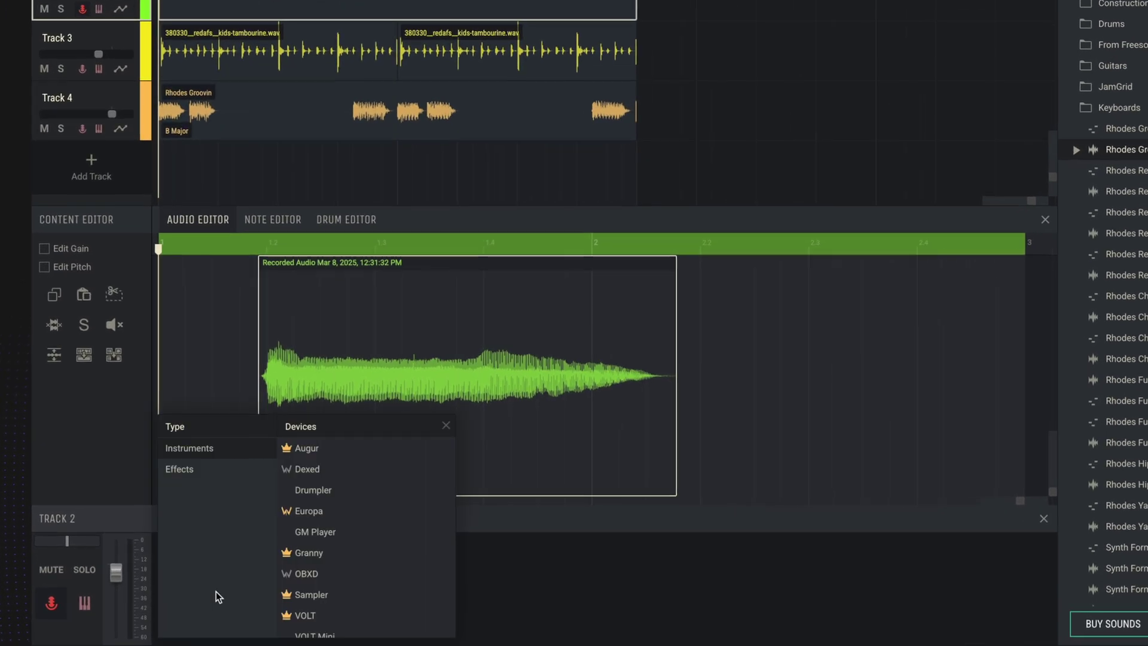
left_click(214, 466)
scroll(362, 502, "down", 5)
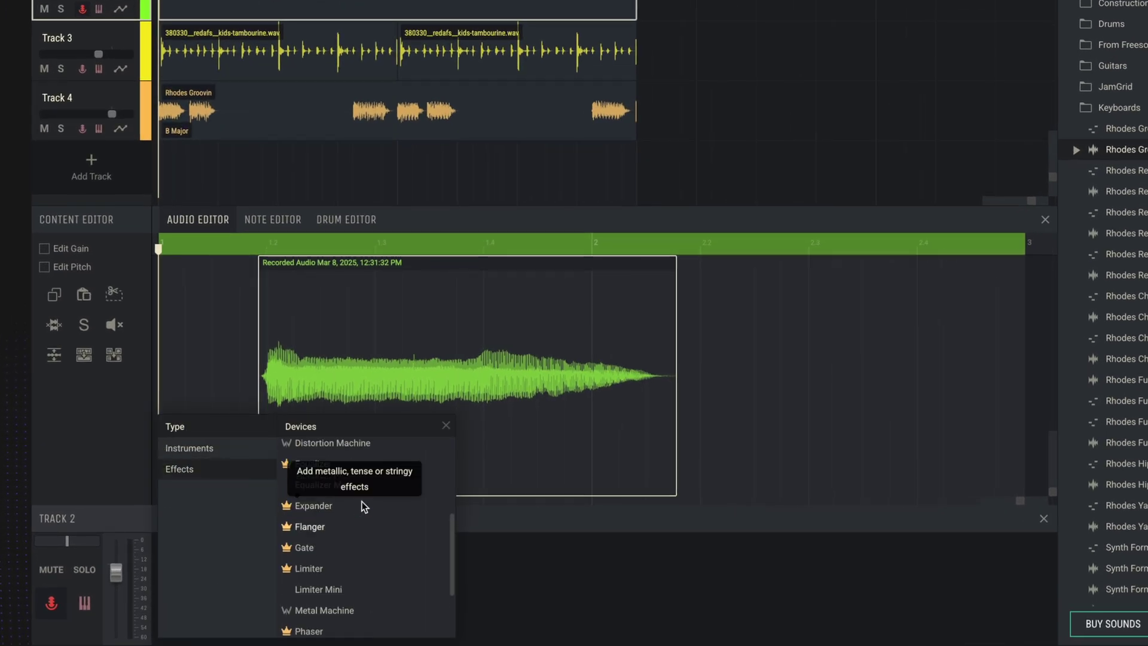
left_click(340, 594)
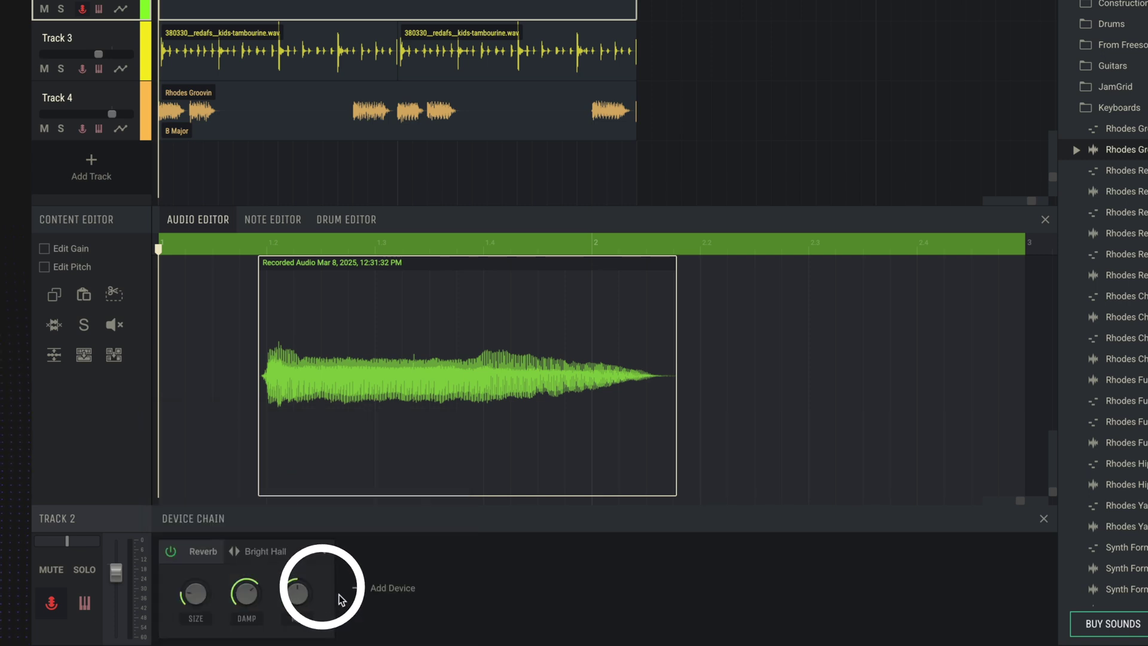
key("space")
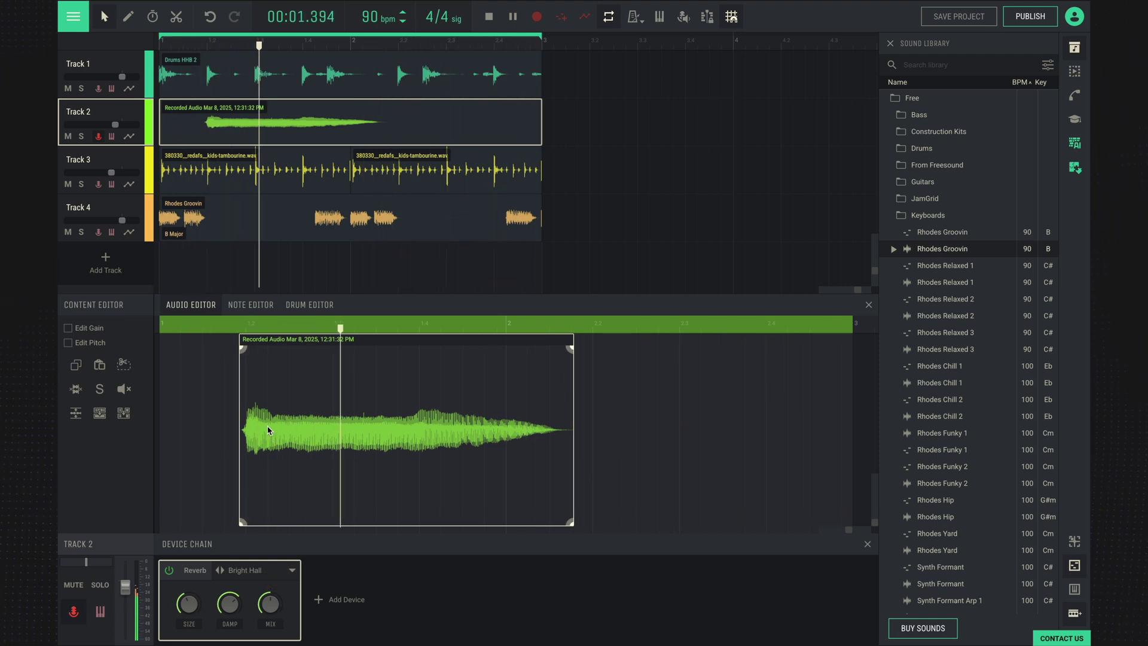
Add a Delay effect to Track 4 with the Rhodes Groovin clip and set its feedback to 0.52 during playback.
left_click(228, 224)
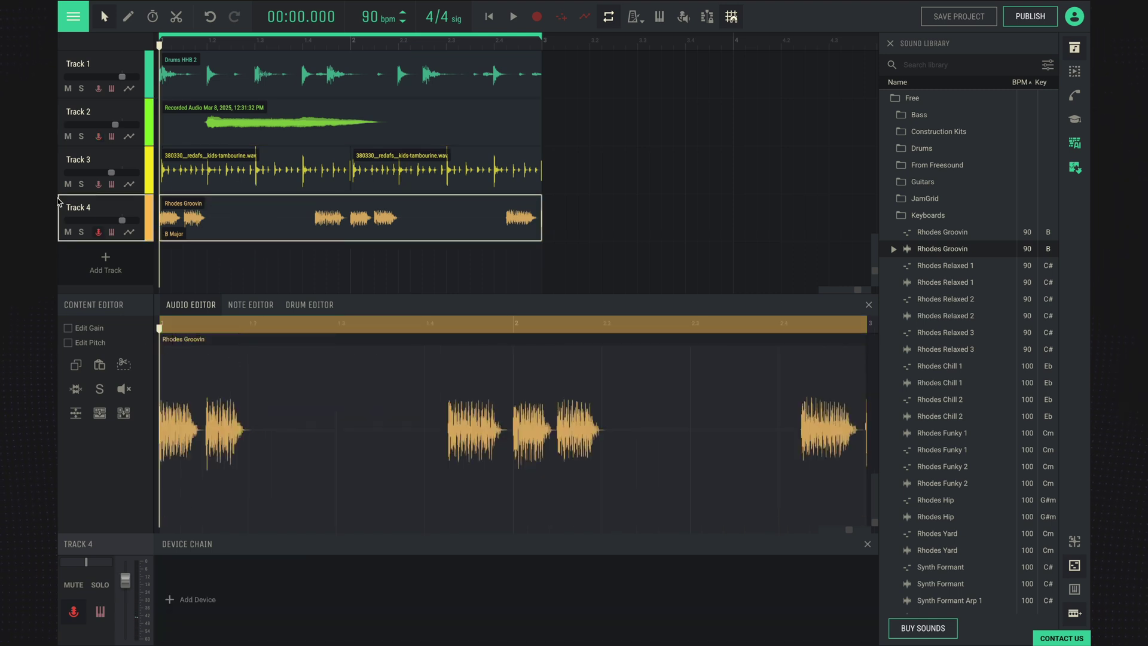
left_click(190, 599)
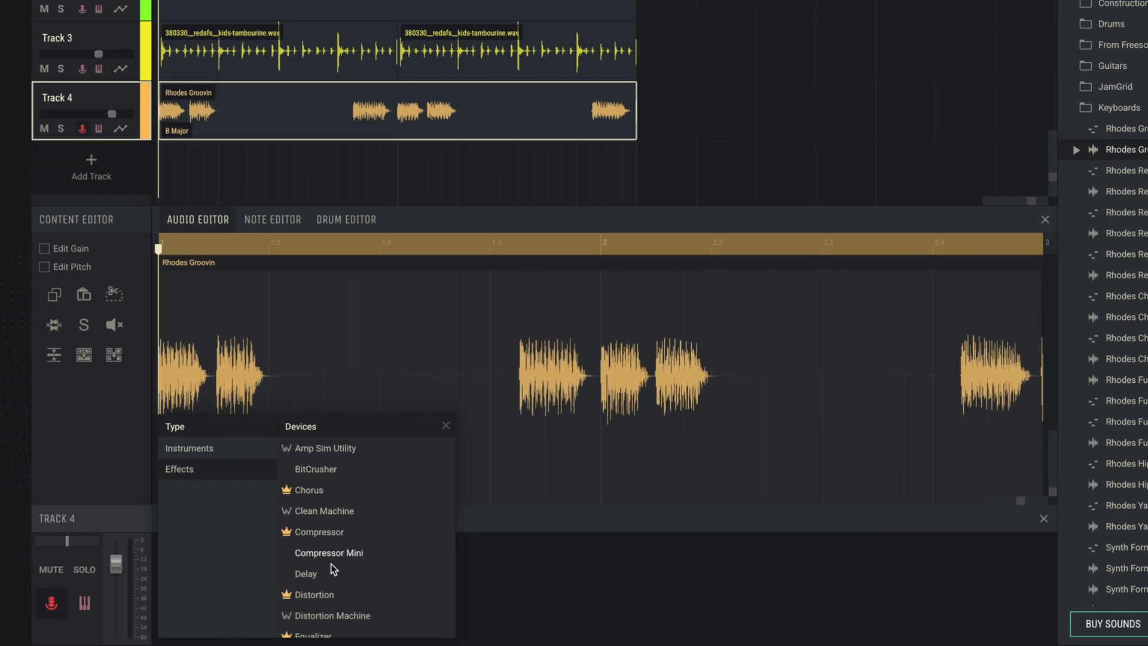
left_click(334, 574)
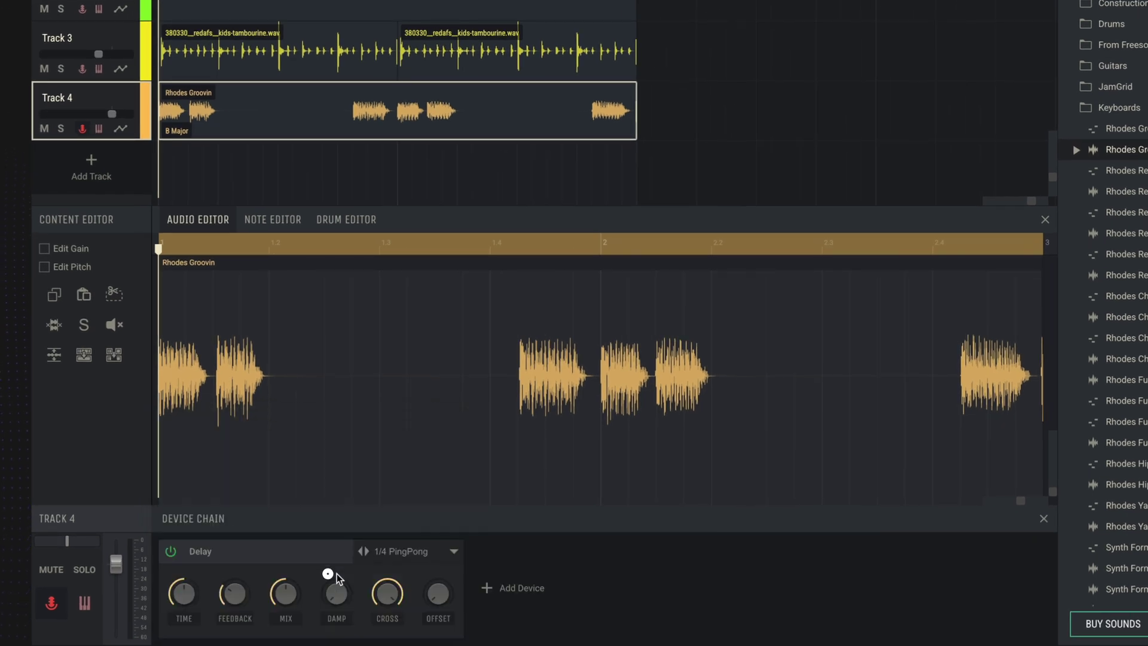
key("space")
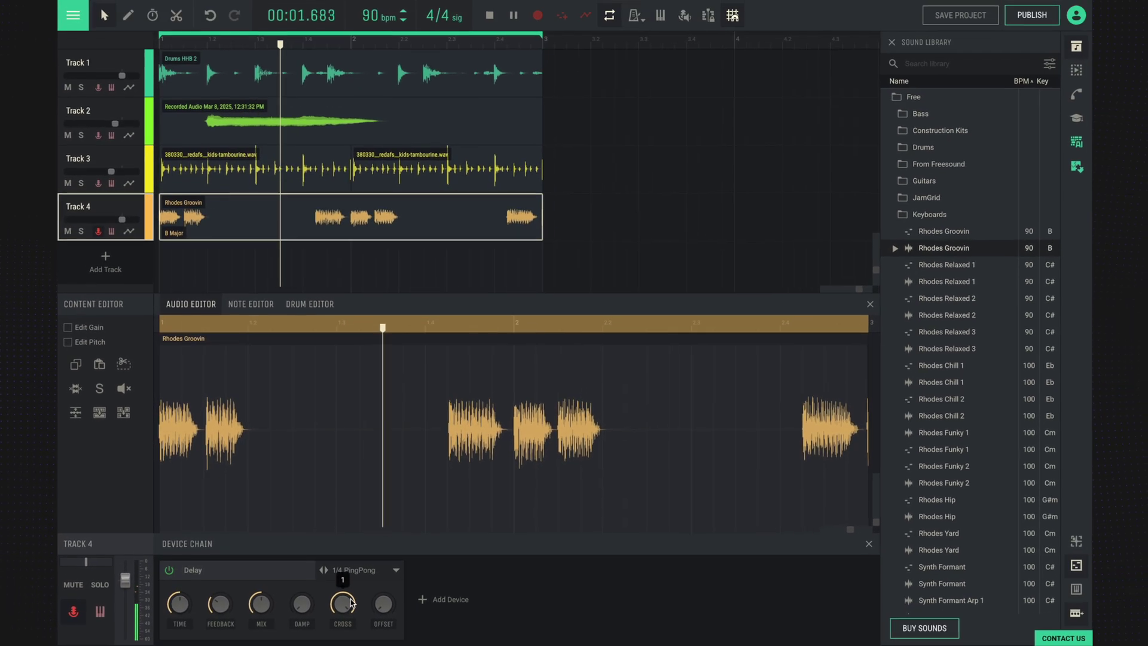
mouse_move(274, 596)
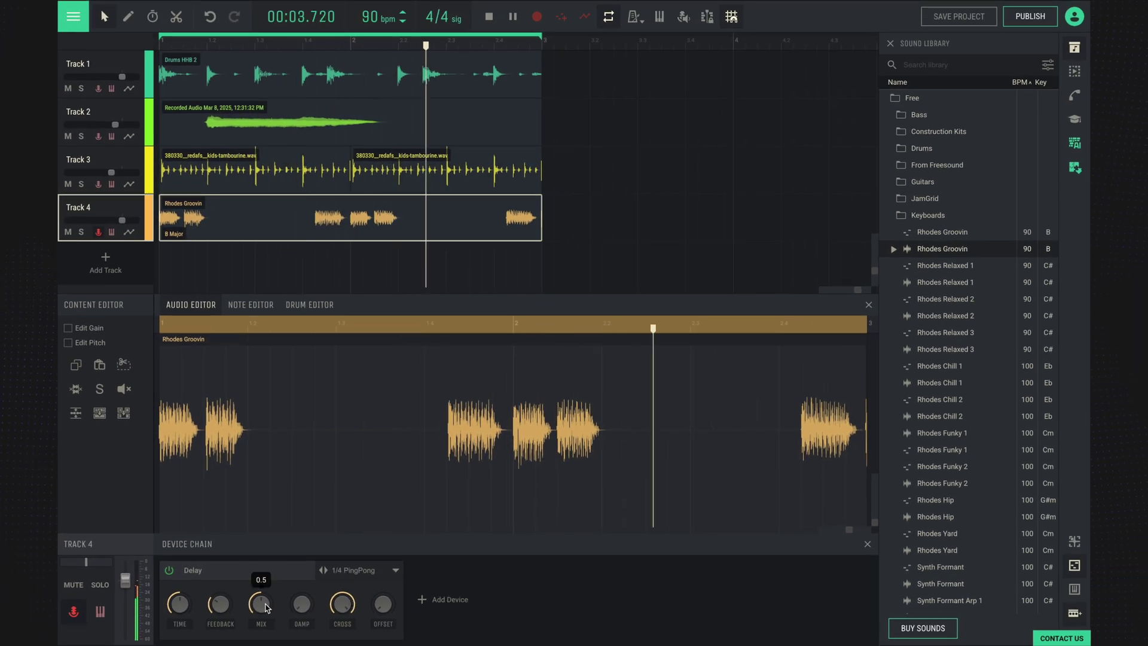
left_click_drag(253, 604, 220, 572)
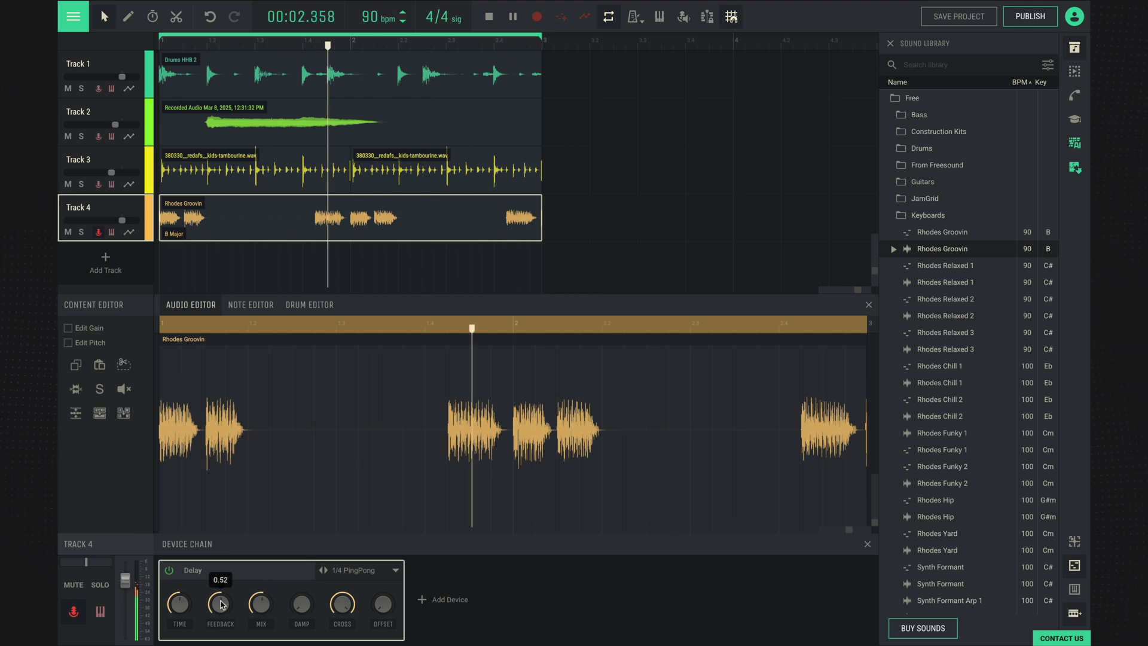
Stop playback and add an Equalizer Mini effect to Track 2's device chain.
left_click(124, 128)
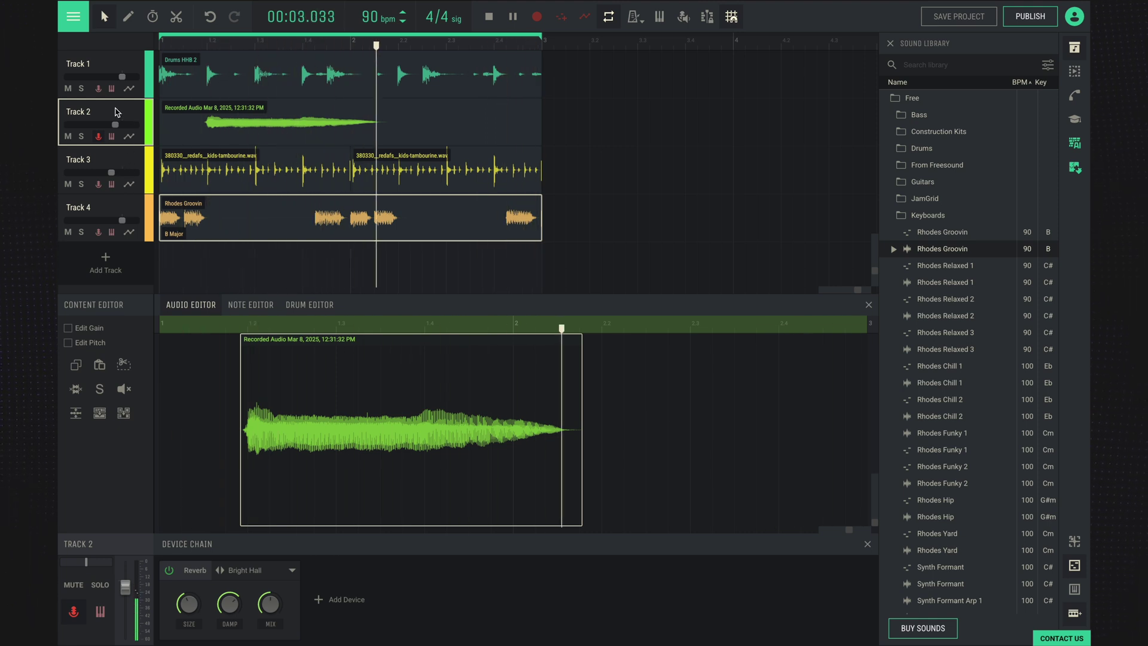
key("space")
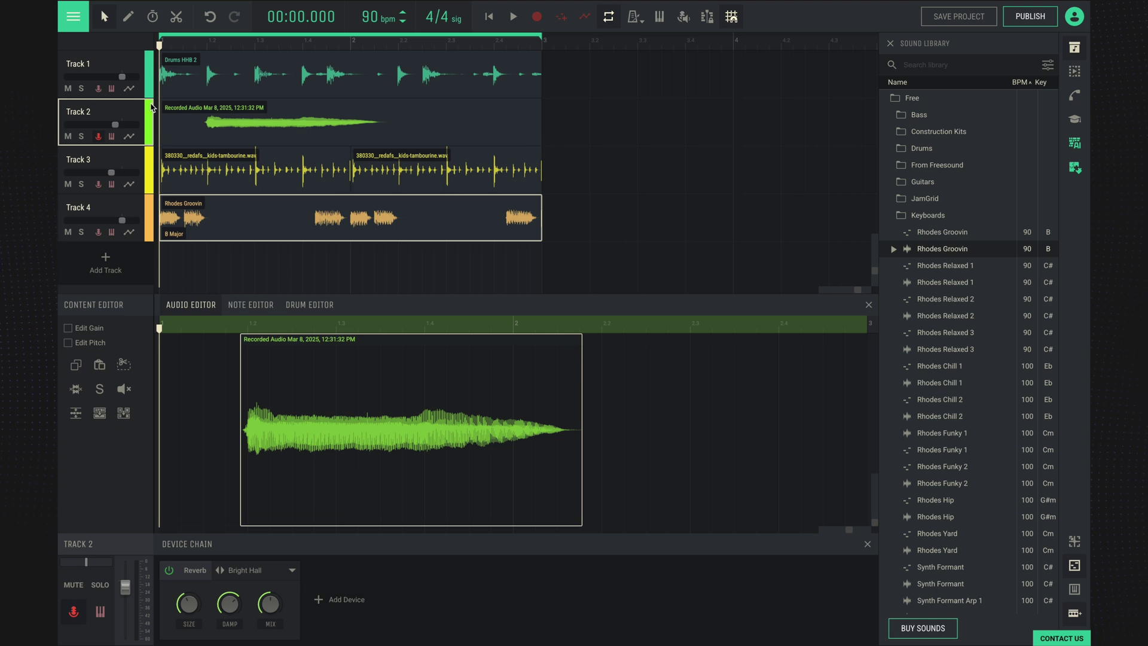
left_click(347, 600)
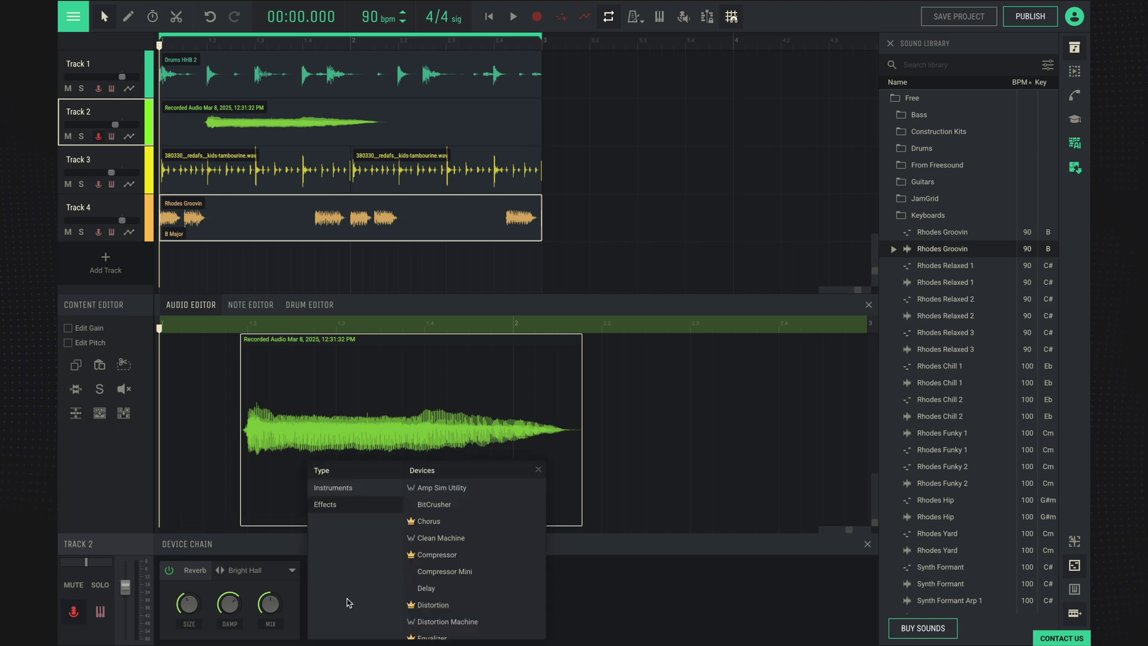
scroll(480, 591, "down", 3)
scroll(560, 578, "down", 1)
left_click(551, 511)
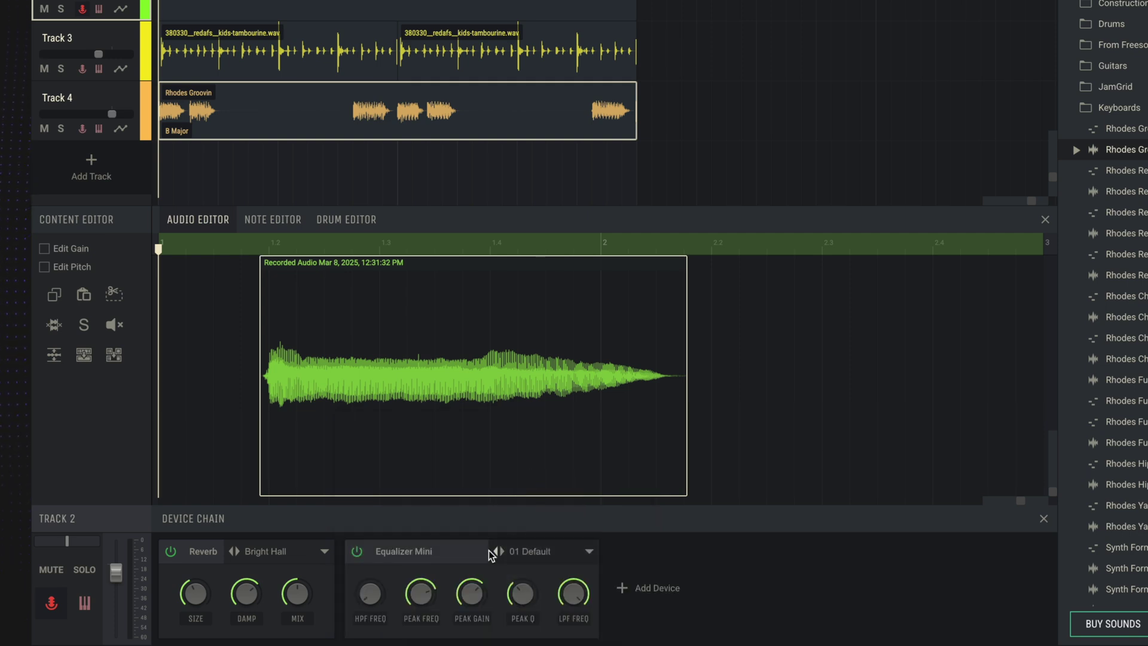
Move the Equalizer Mini ahead of the Reverb on Track 2 and set its HPF frequency to about 598 Hz during playback.
left_click_drag(421, 547, 193, 486)
key("space")
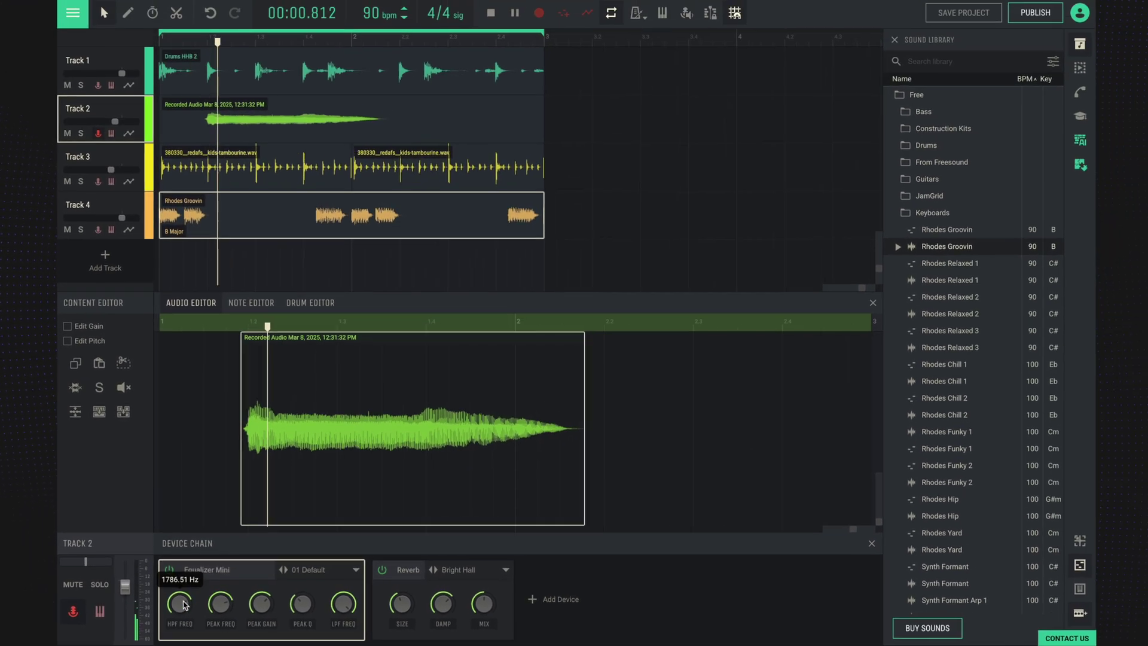
left_click_drag(183, 600, 178, 619)
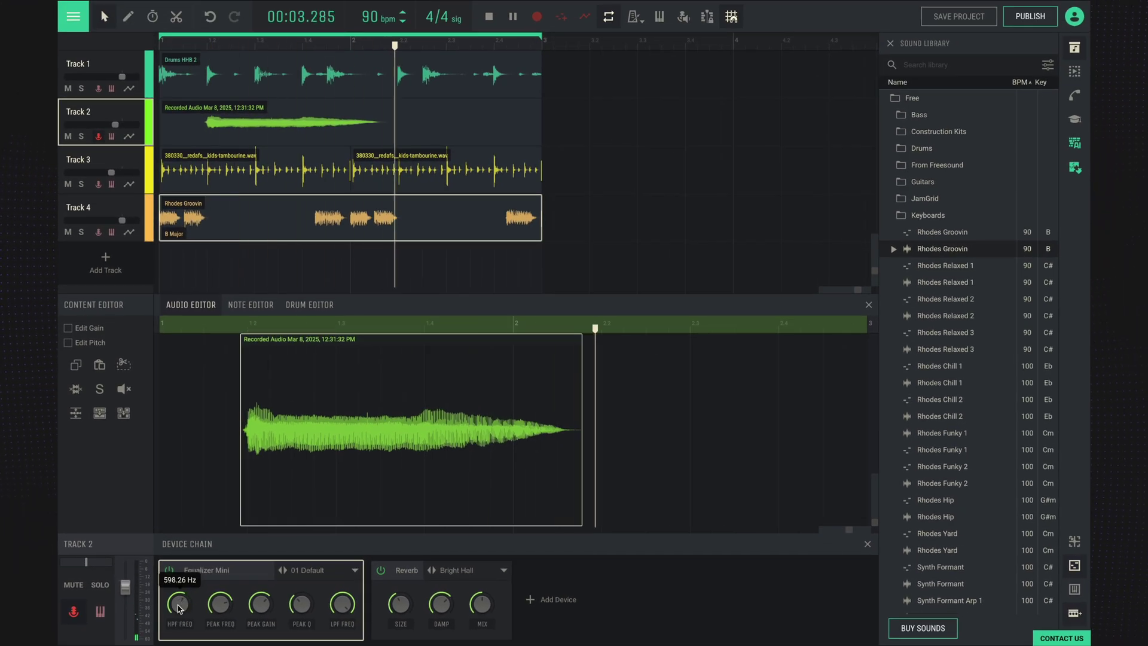
Raise the volume of Track 2 and solo the track to hear its processed sound.
left_click_drag(126, 589, 127, 581)
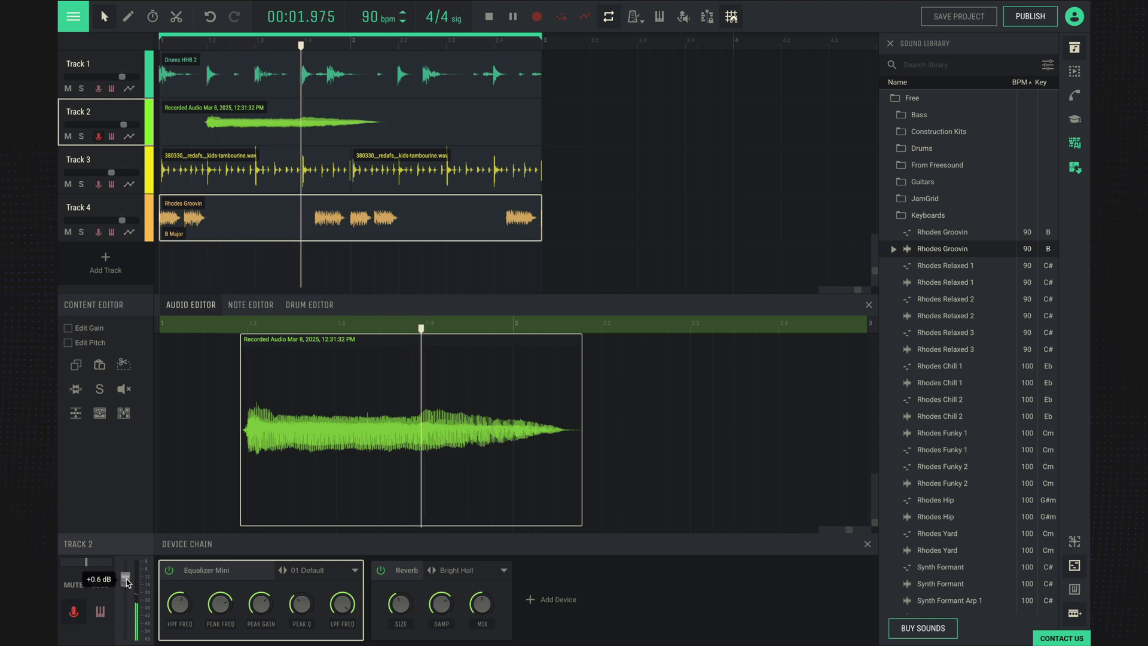
left_click(81, 137)
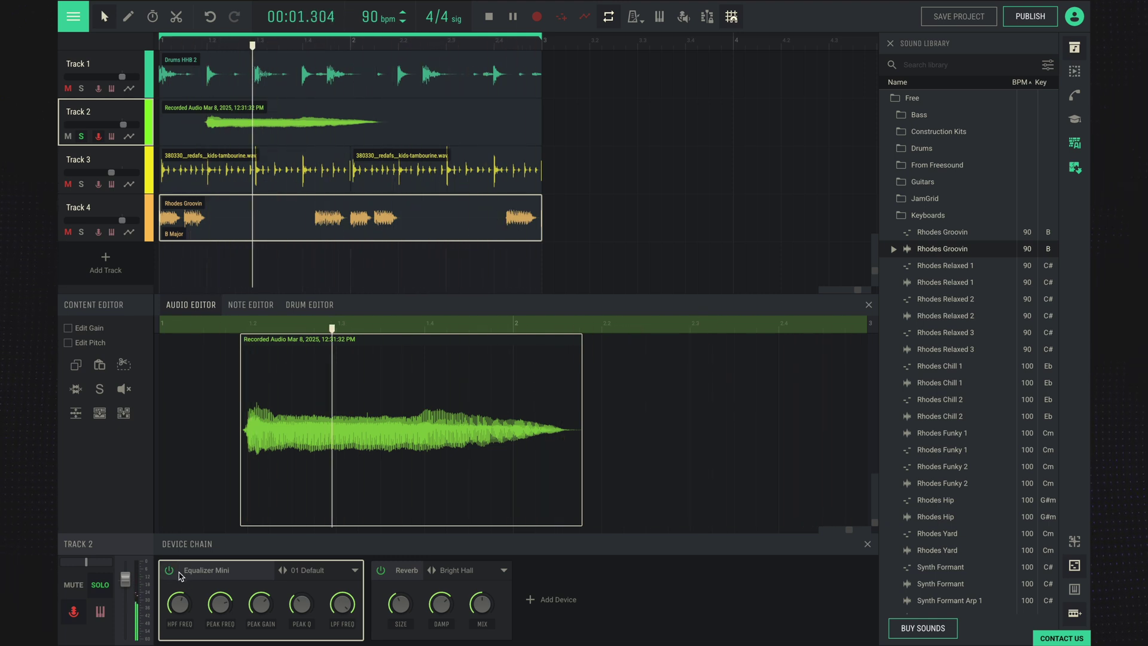
mouse_move(400, 622)
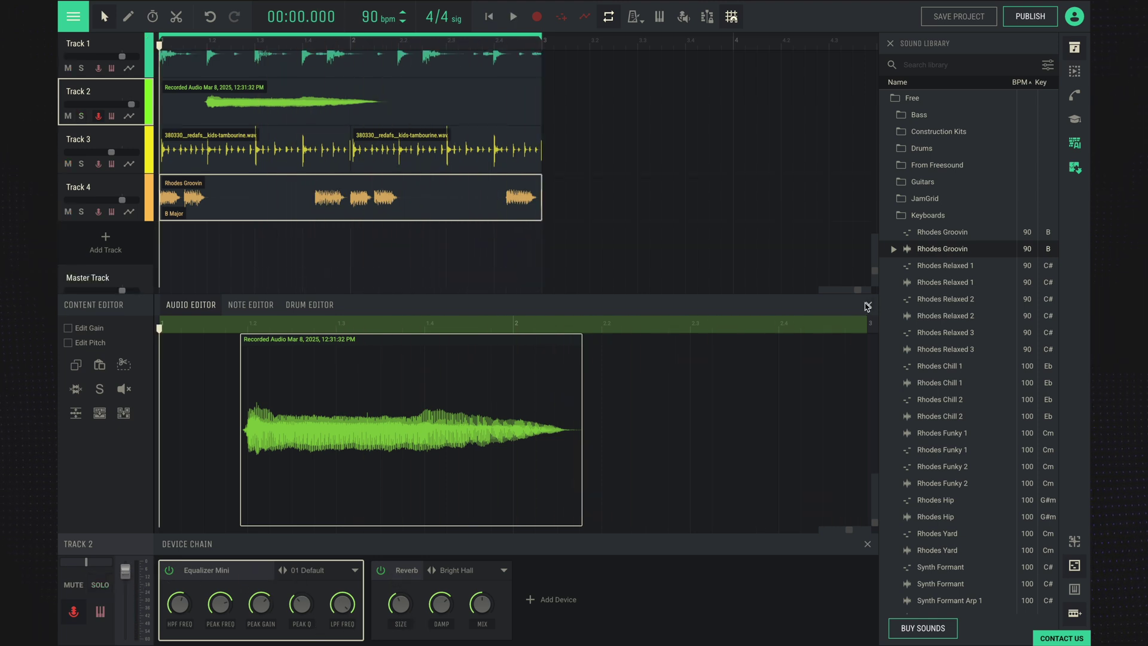
Close the audio editor, add a fifth track and record a new audio take on it.
left_click(868, 306)
left_click(98, 262)
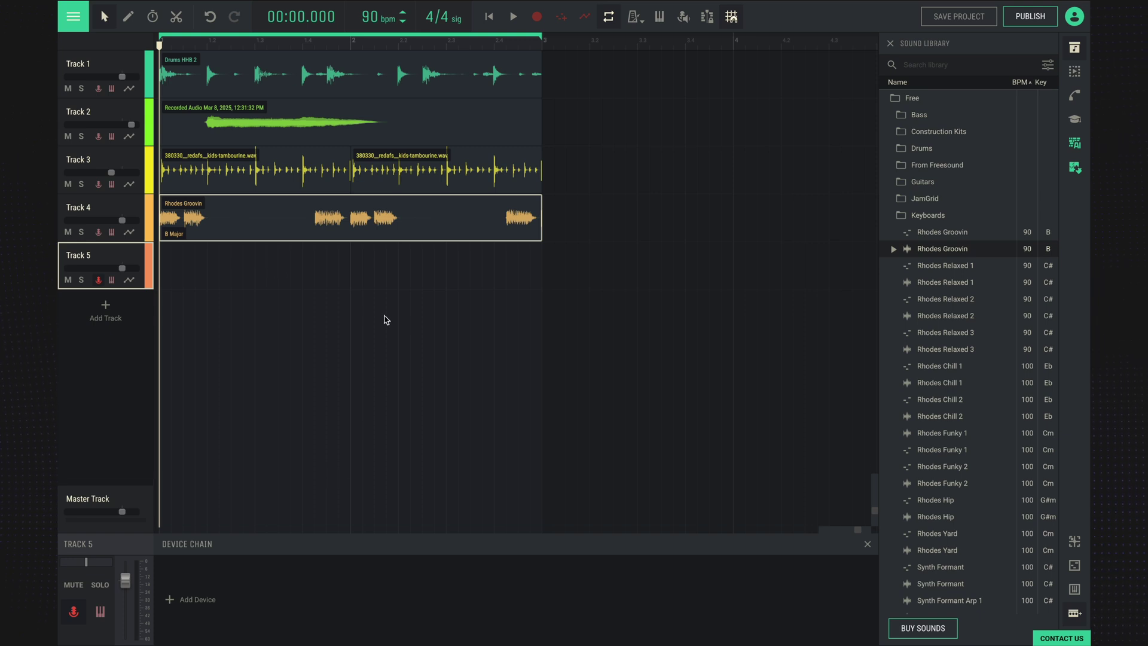
left_click(537, 18)
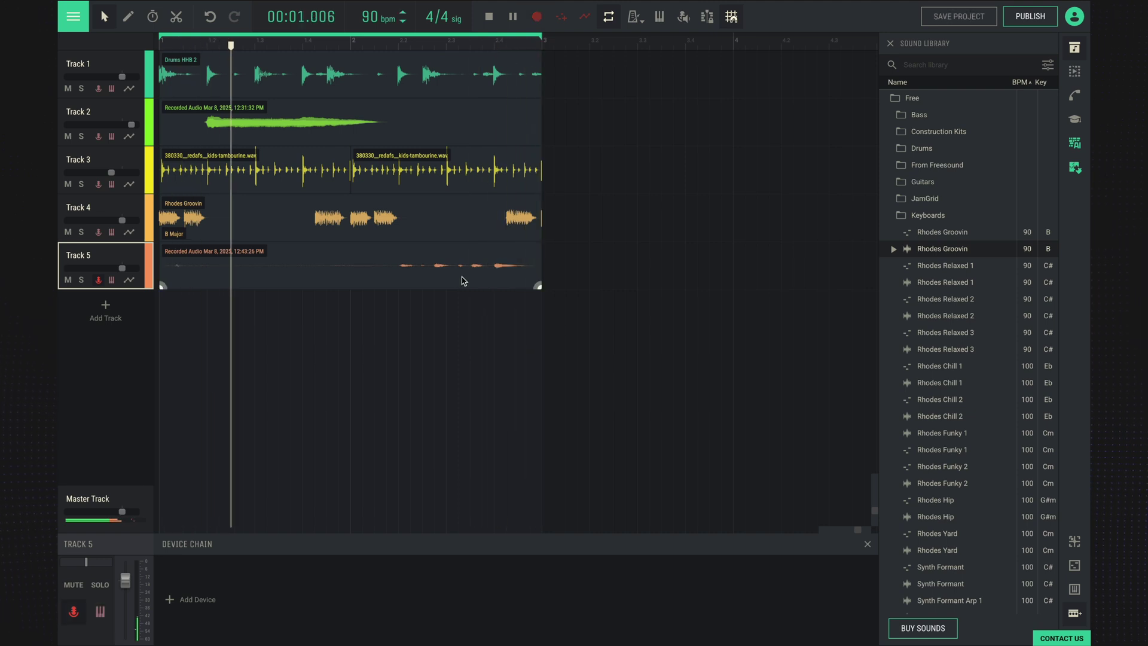
Trim the first bar off the recorded clip on Track 5 and extend the loop range through bar 8.
left_click(327, 280)
left_click_drag(162, 284, 350, 284)
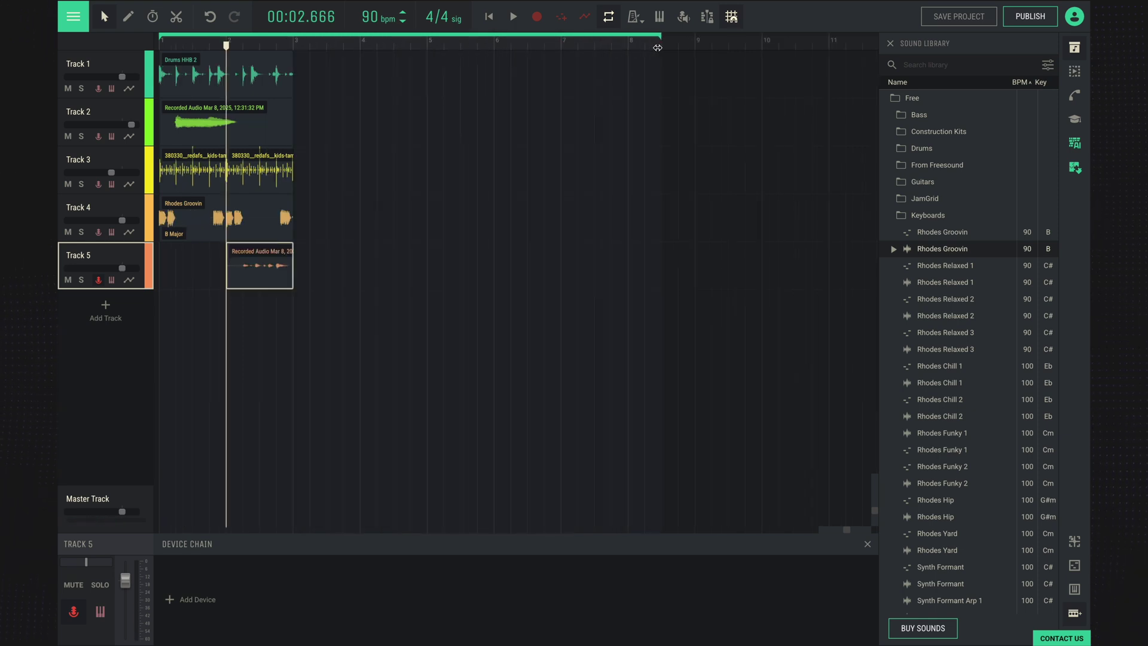
key("space")
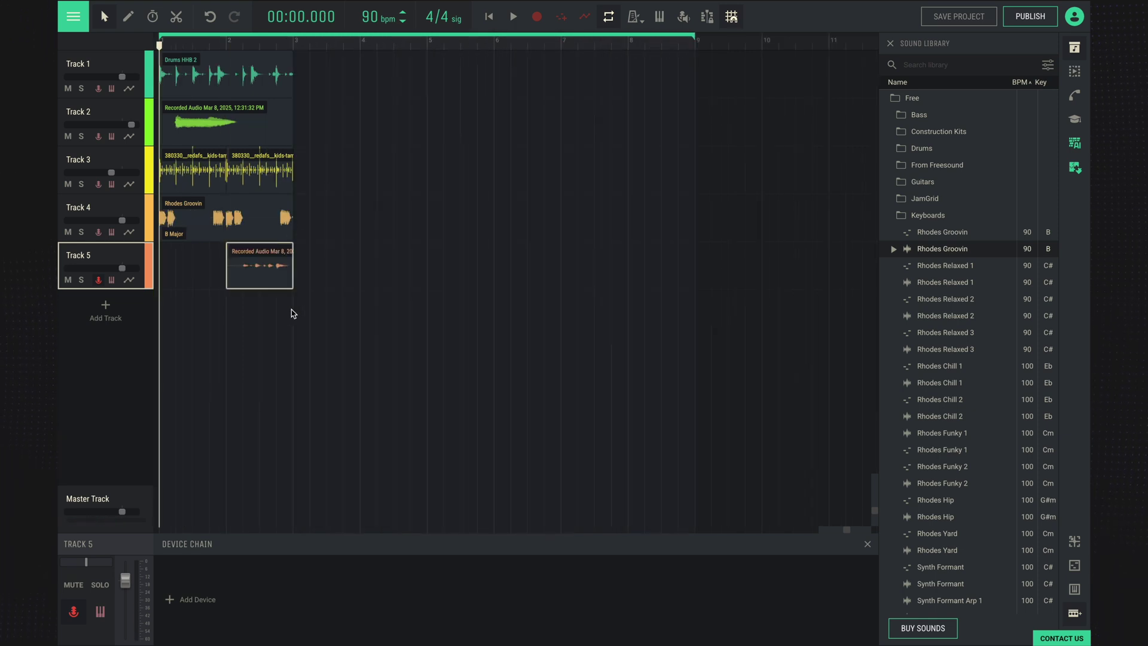
Select the clips on all five tracks and duplicate them three times to fill the eight-bar loop.
left_click_drag(291, 310, 181, 93)
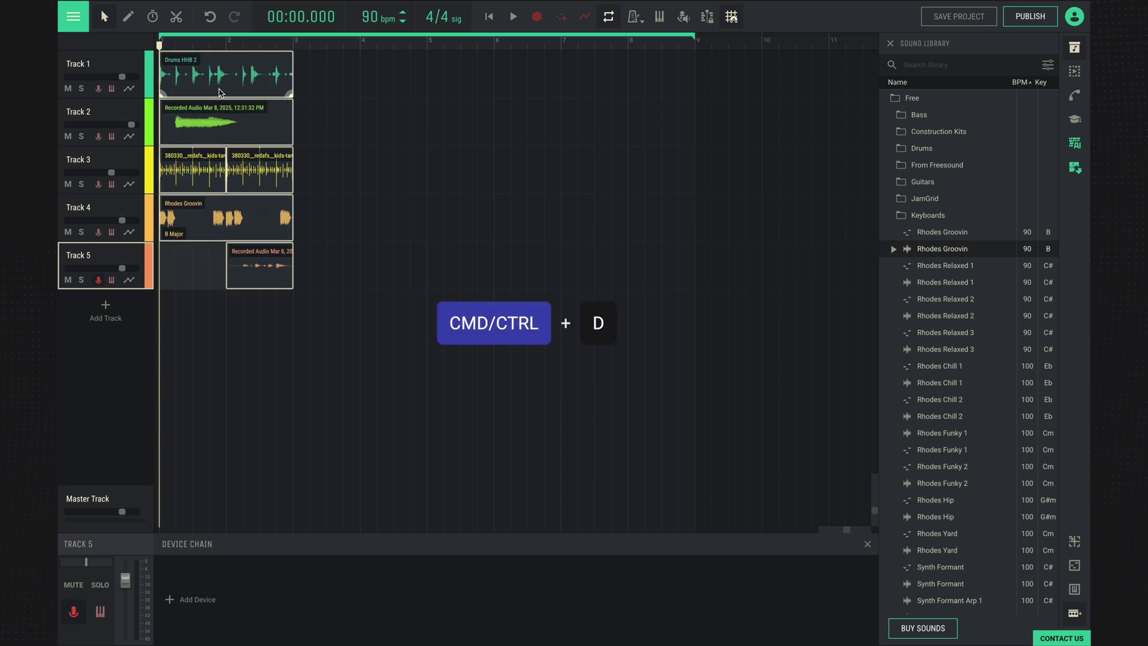
key("ctrl+d")
key("ctrl+d")
key("ctrl+d")
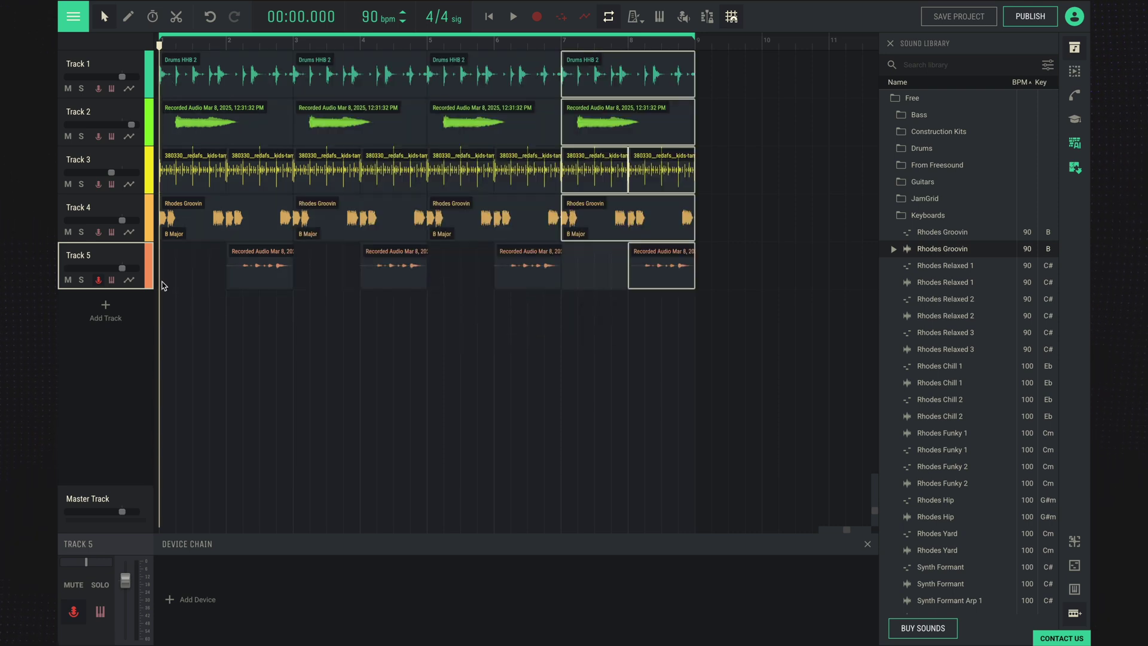
Deselect the clips, play the extended arrangement and return the playhead to the start.
left_click(170, 301)
key("space")
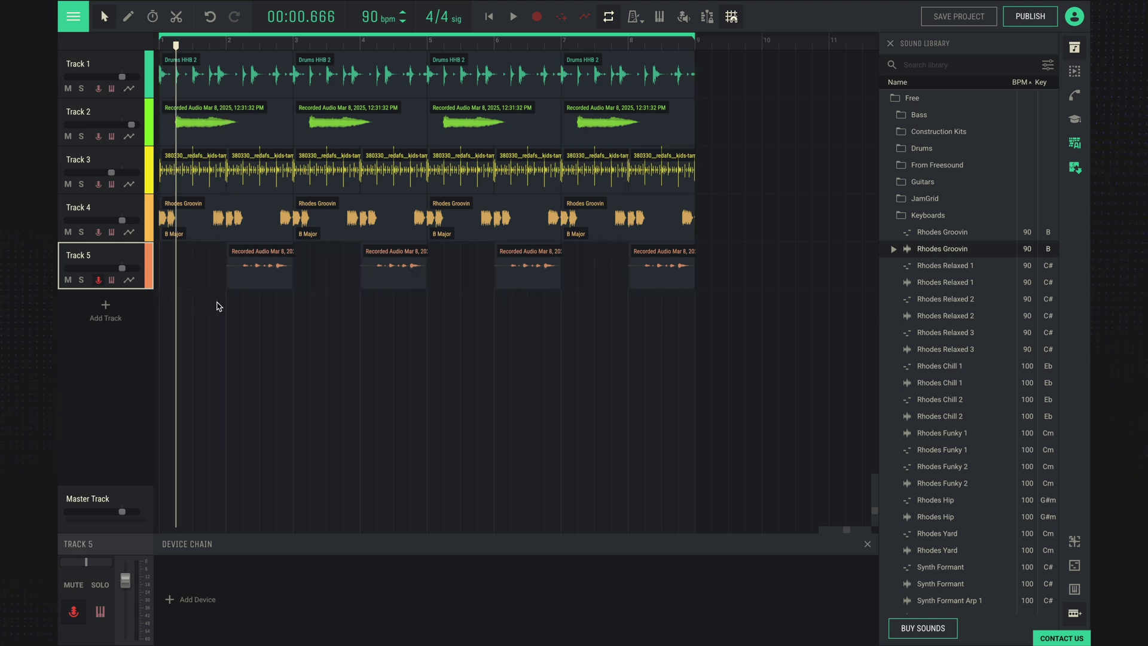
key("Return")
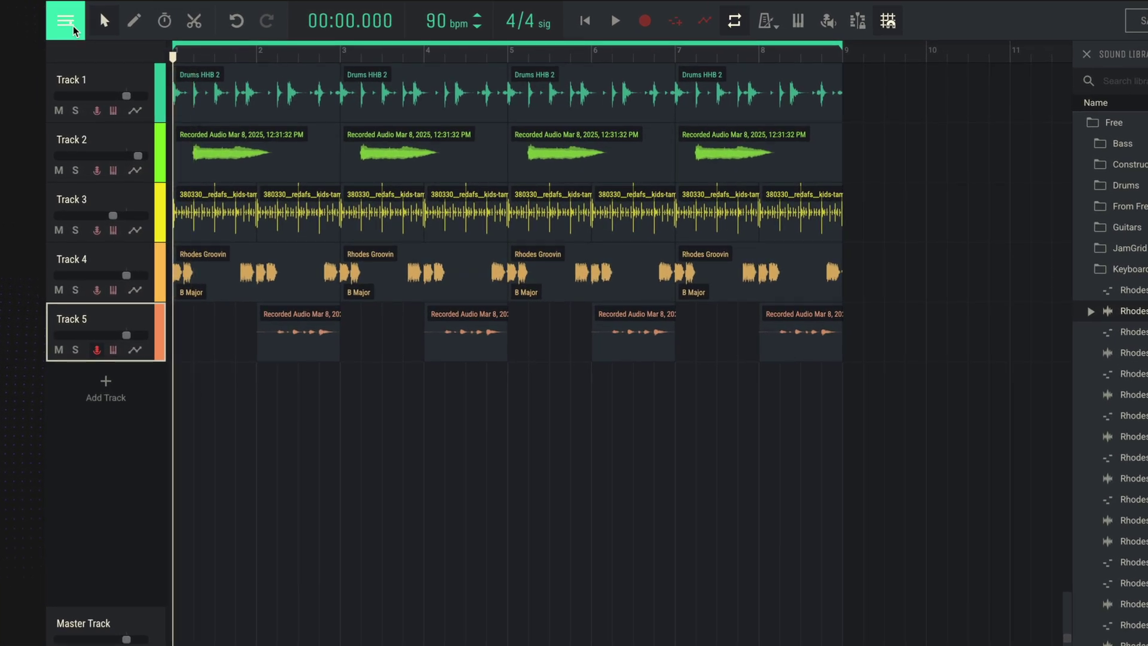
Save the project under the name "samples improvisation".
left_click(73, 27)
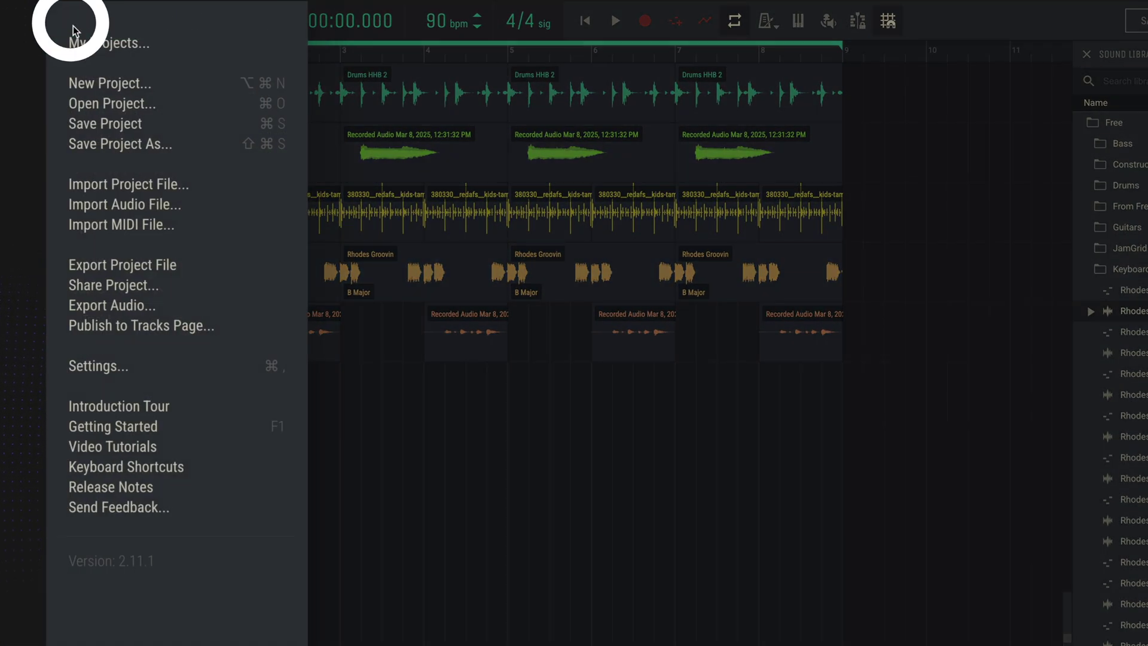
left_click(149, 143)
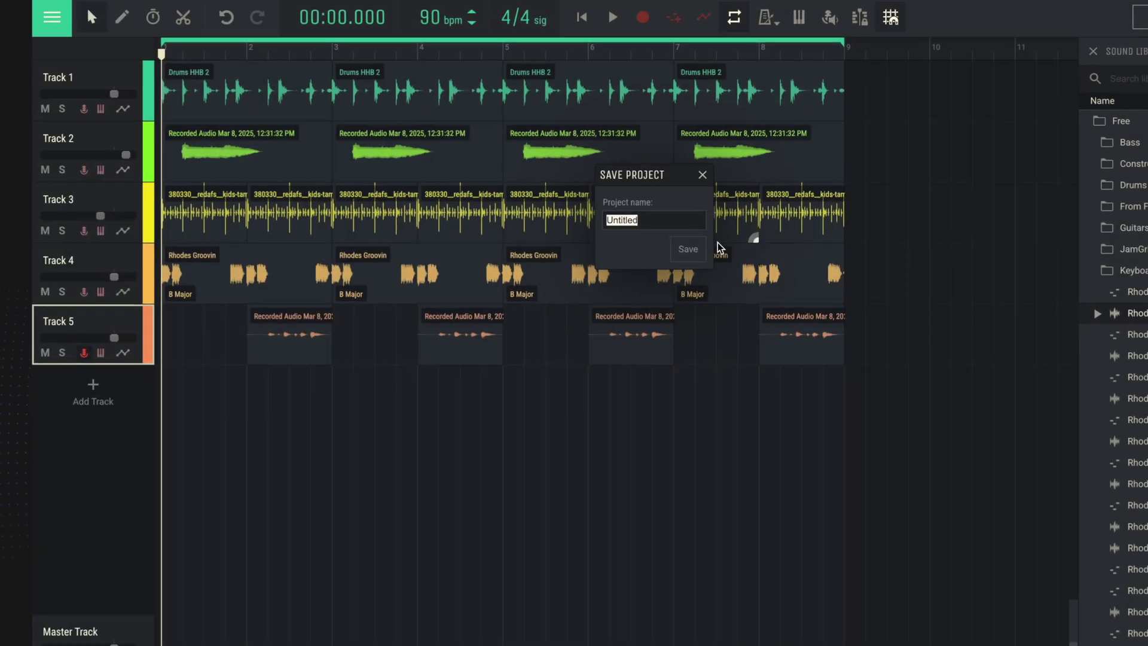
type("samples")
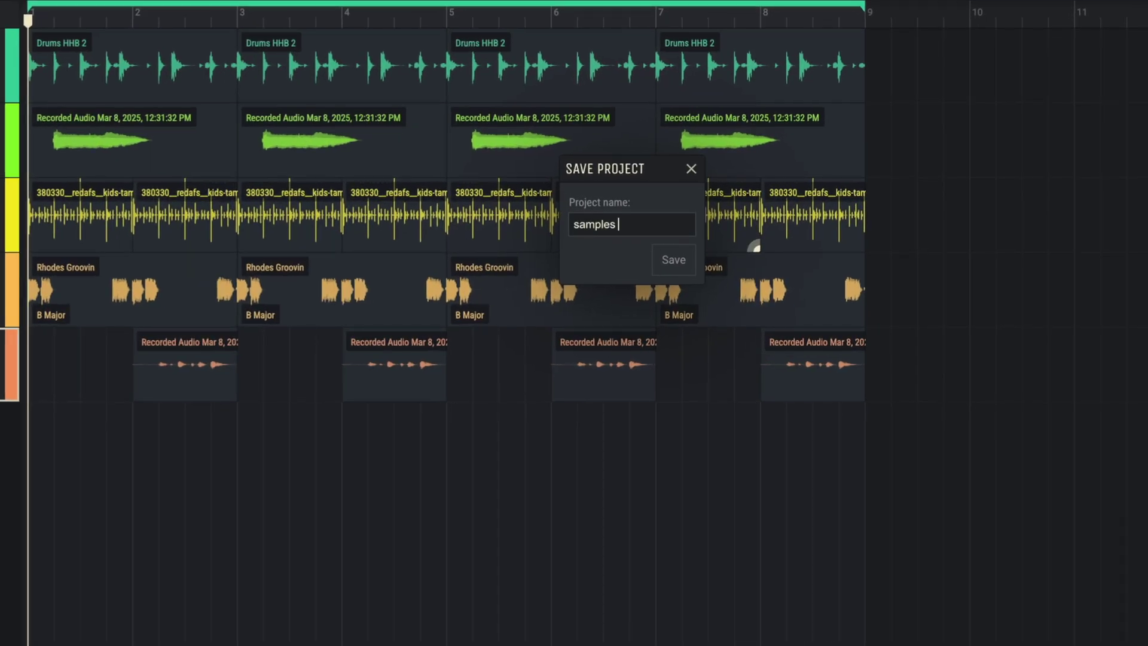
type(" improvisation")
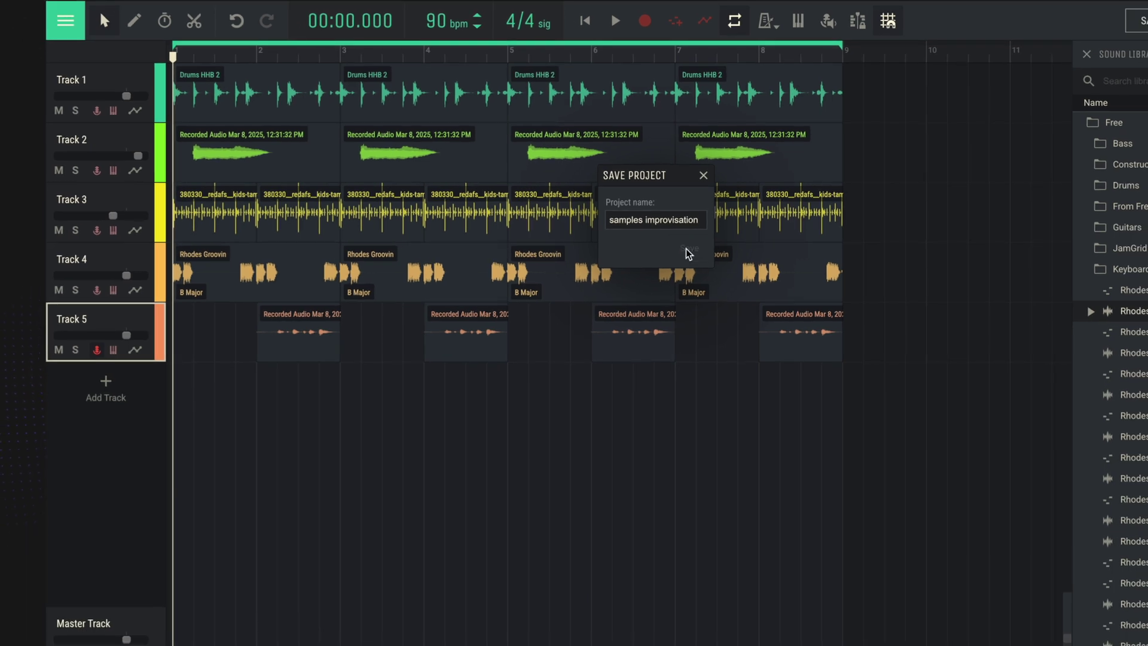
left_click(689, 250)
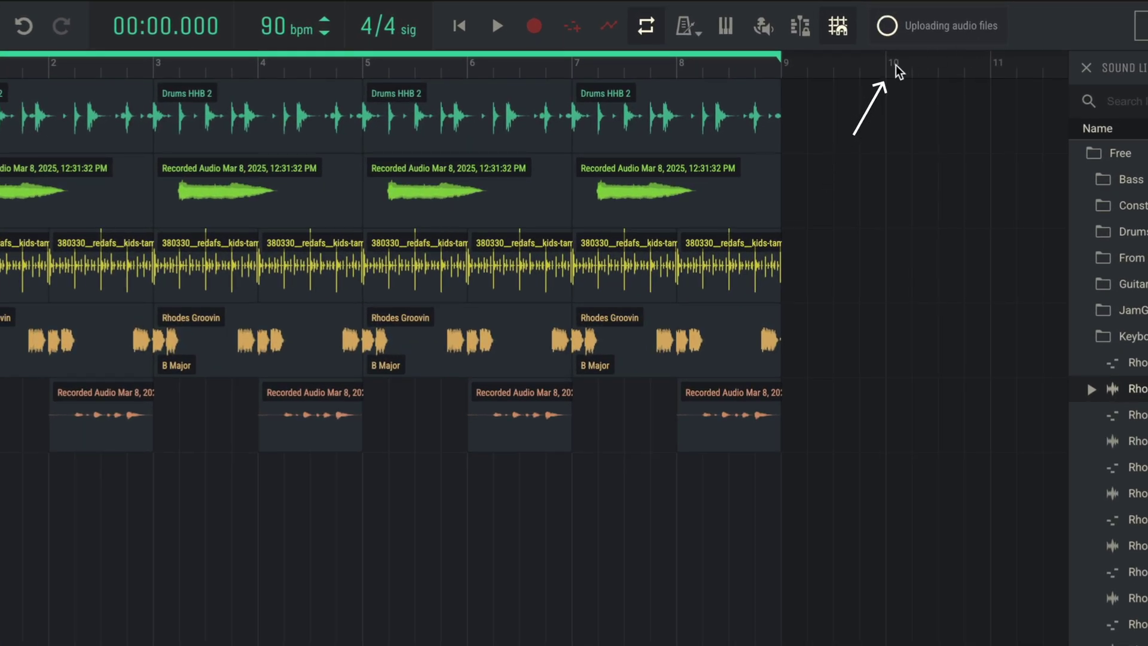
Open the audio export settings for the saved project.
left_click(60, 26)
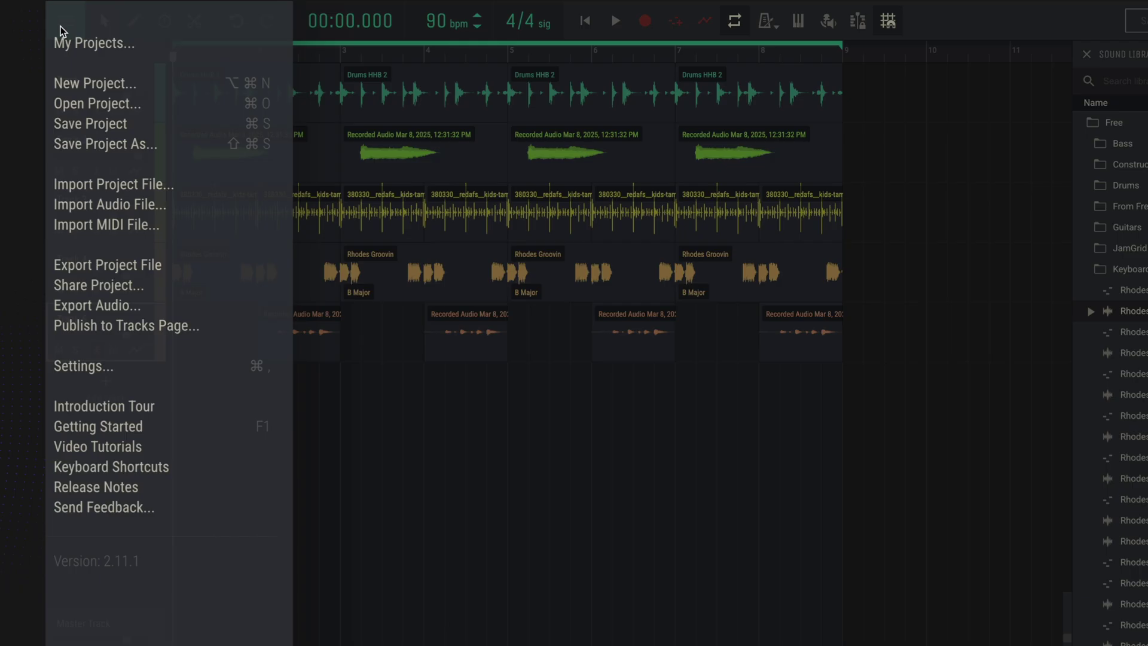
left_click(132, 307)
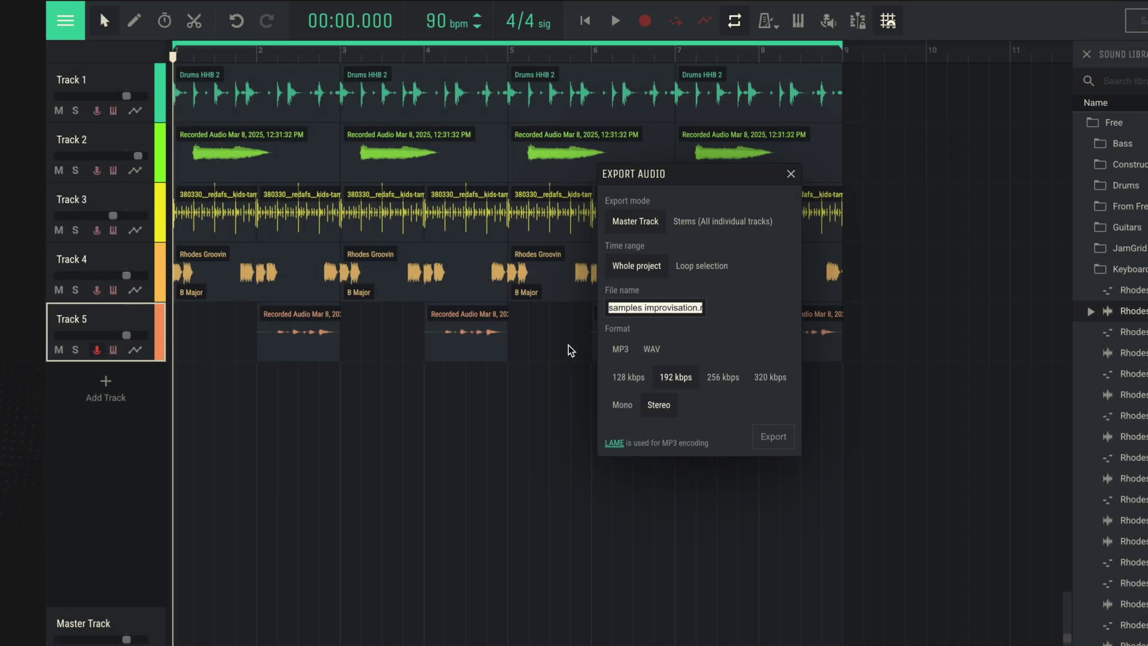